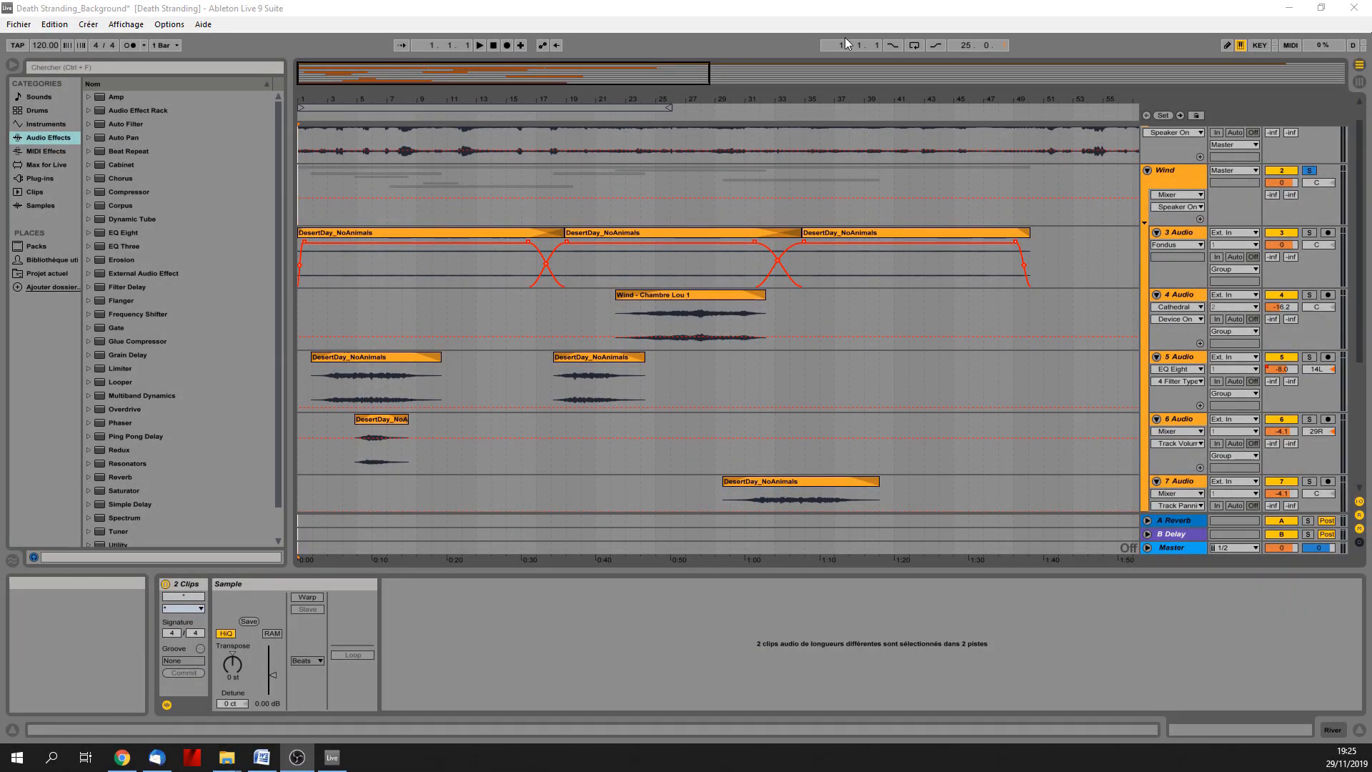
Play the soloed Wind group from the start alongside the Death Stranding video, stopping around bar 10 and moving the video aside.
{"action": "left_click", "coordinate": [480, 47]}
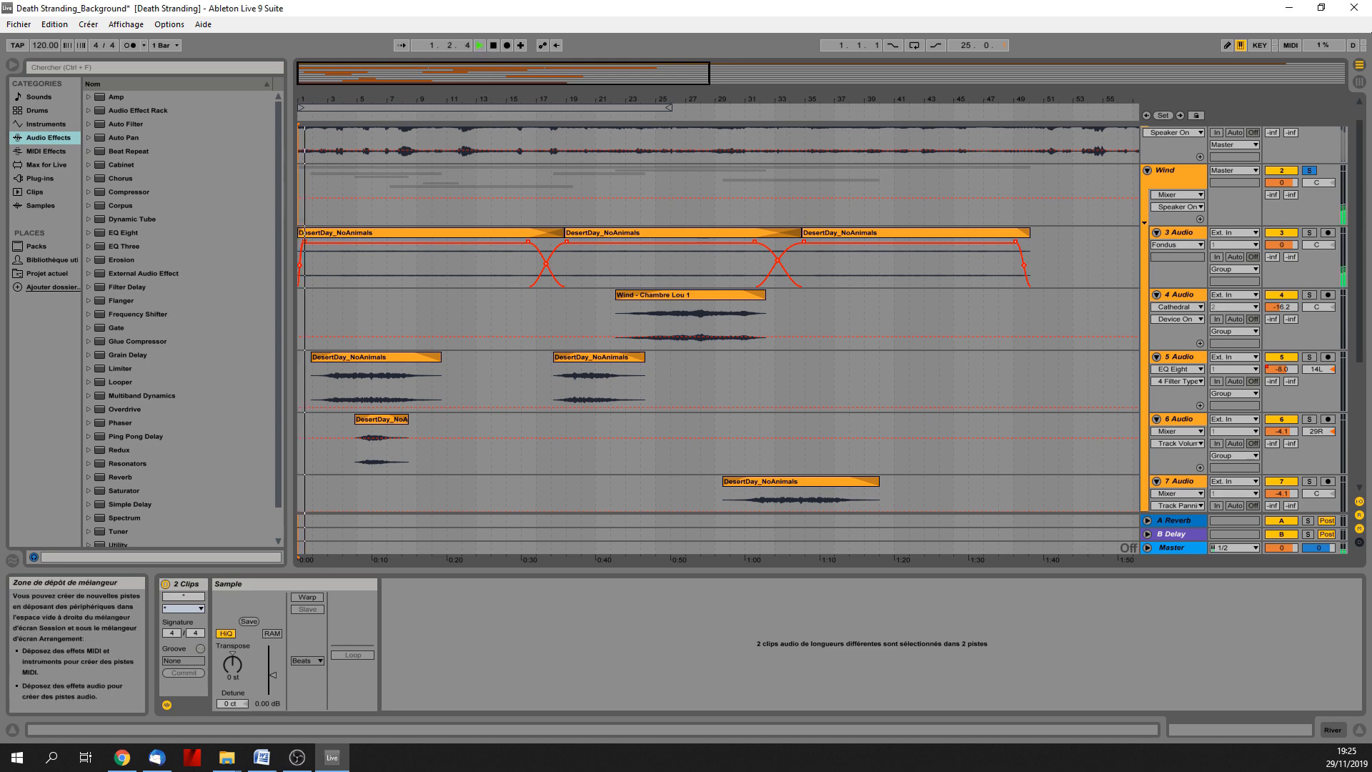
{"action": "left_click_drag", "start_coordinate": [1371, 135], "coordinate": [811, 123]}
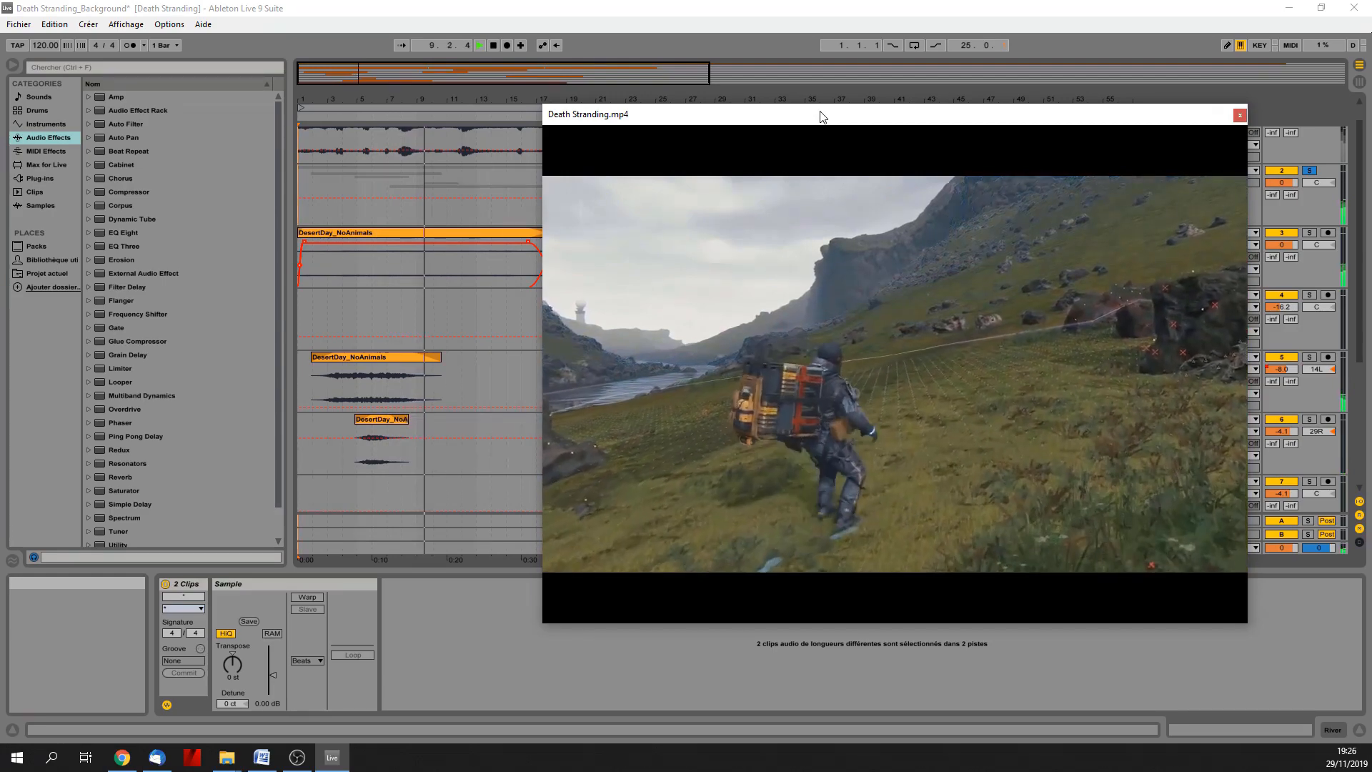
{"action": "left_click", "coordinate": [493, 45]}
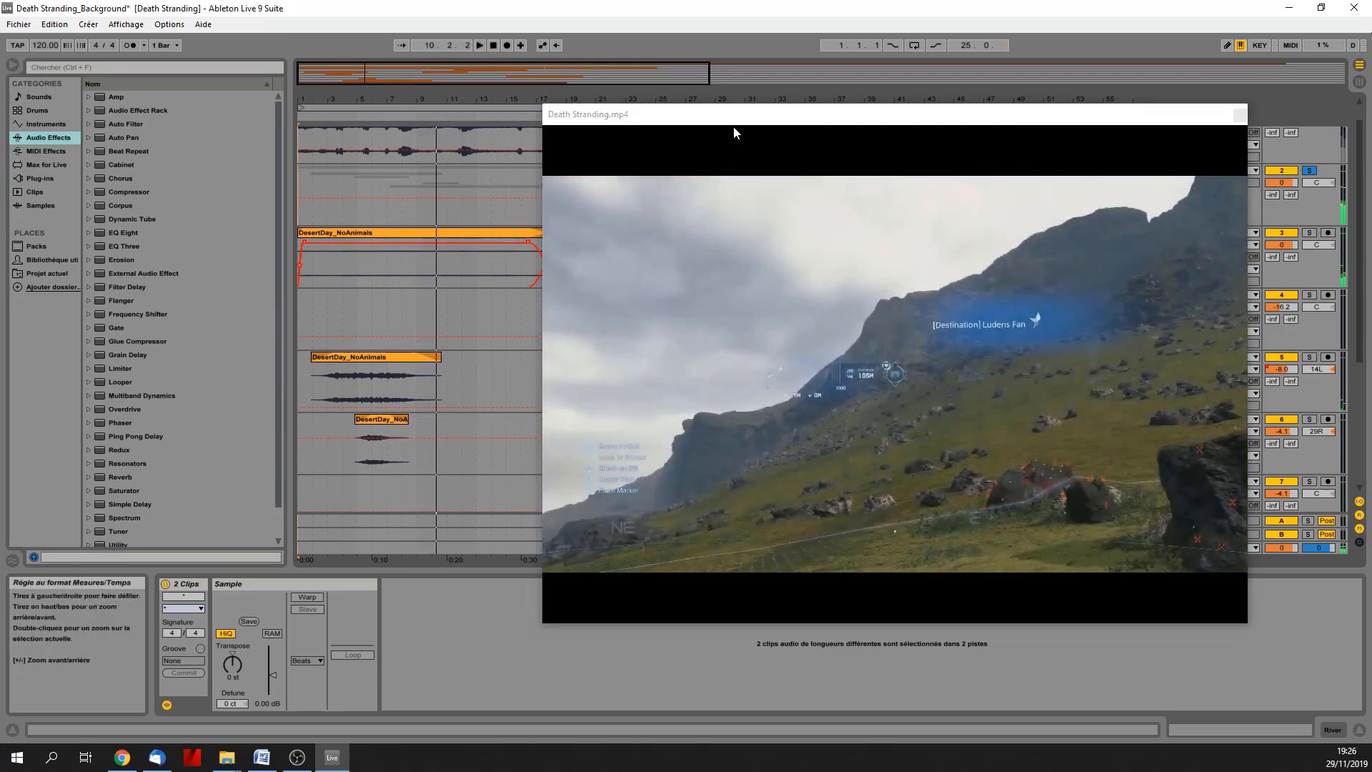
{"action": "left_click_drag", "start_coordinate": [741, 121], "coordinate": [1371, 164]}
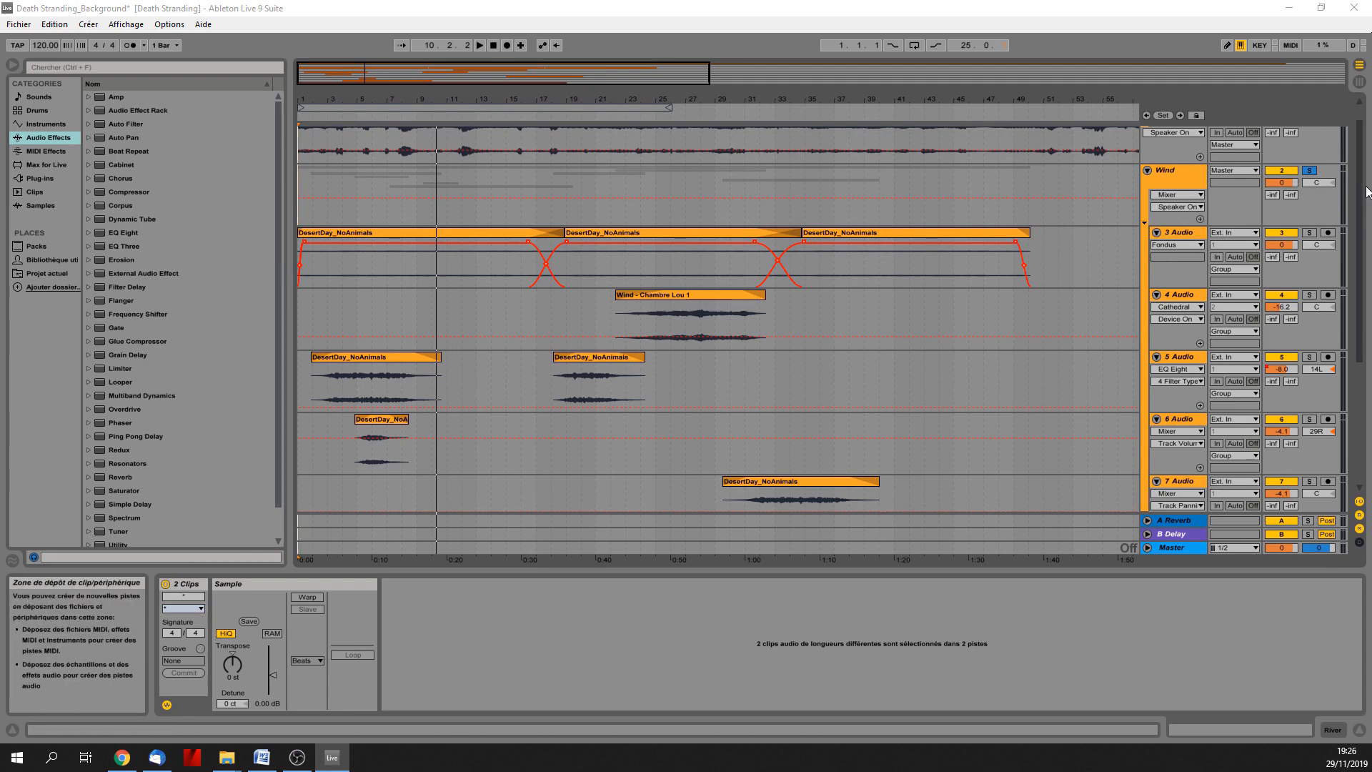
Audition the continuous wind bed on 3 Audio in solo from around bar 5.
{"action": "mouse_move", "coordinate": [1358, 226]}
{"action": "left_mouse_down"}
{"action": "mouse_move", "coordinate": [1352, 373]}
{"action": "mouse_move", "coordinate": [1357, 229]}
{"action": "mouse_move", "coordinate": [1357, 313]}
{"action": "mouse_move", "coordinate": [1363, 250]}
{"action": "left_mouse_up"}
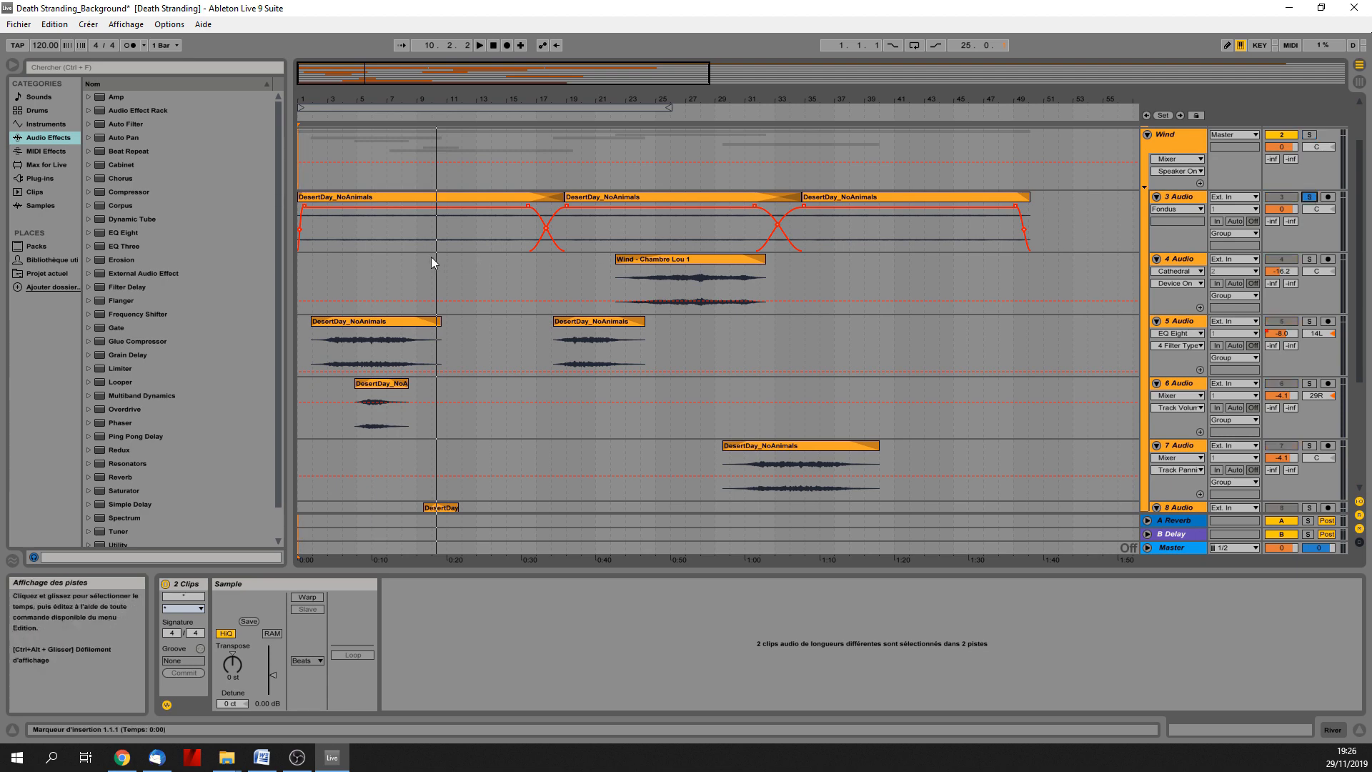
{"action": "left_click", "coordinate": [371, 263]}
{"action": "key", "text": "space"}
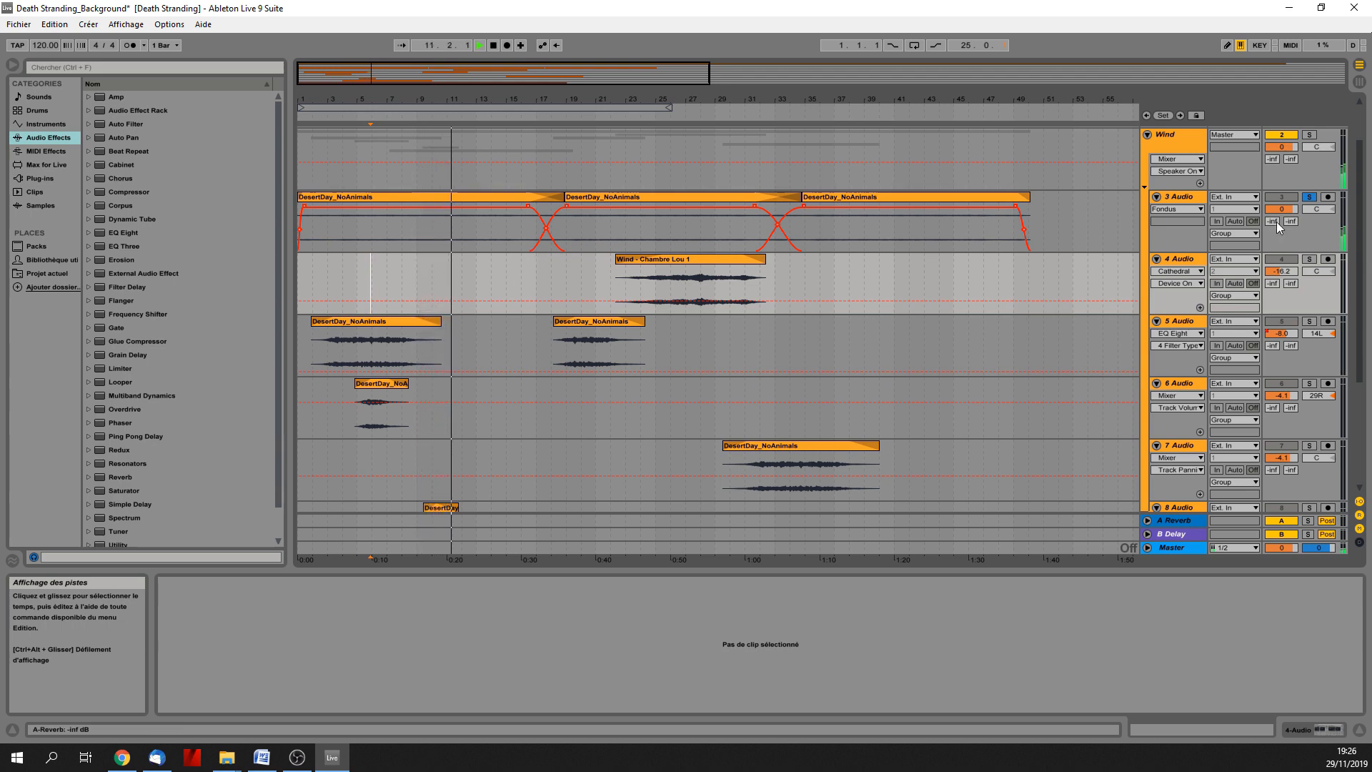
{"action": "left_click", "coordinate": [1311, 198]}
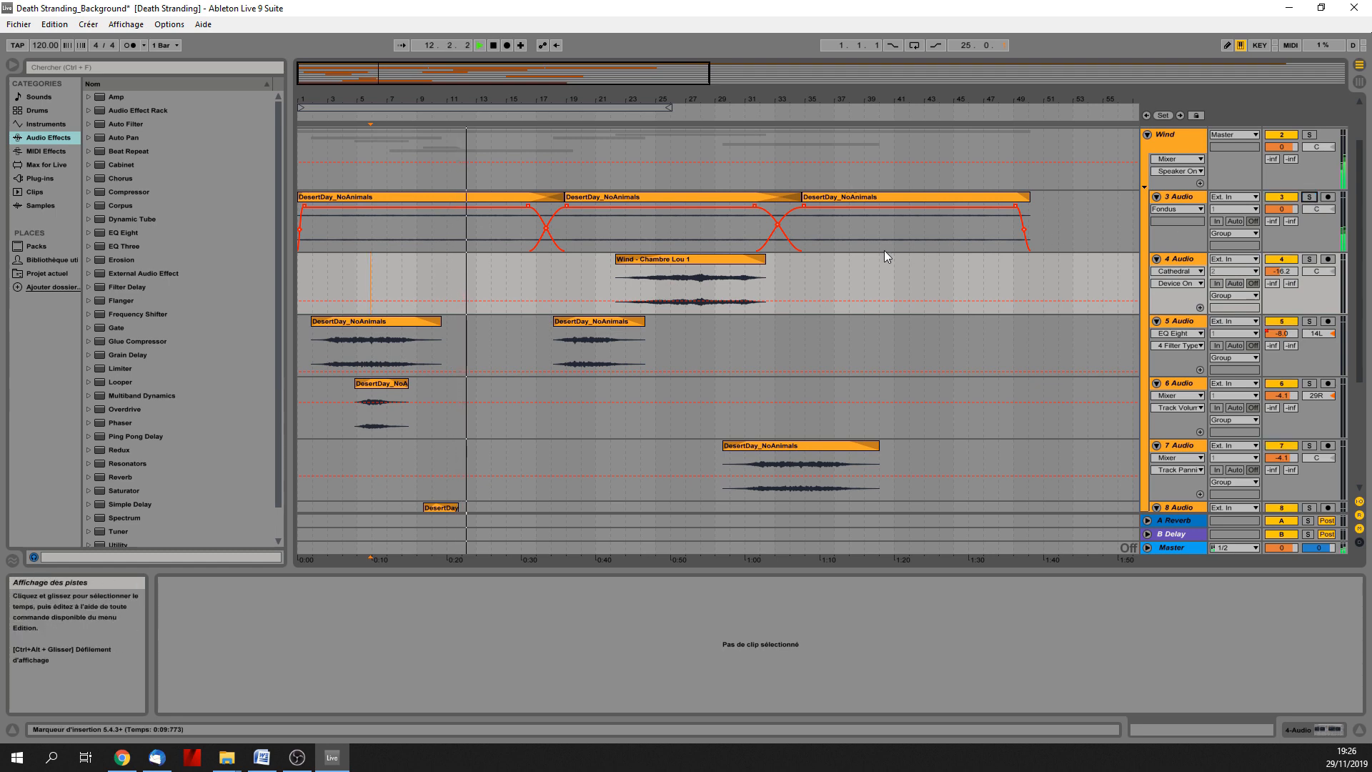
Audition the Wind group and its individual layers in solo, including 6 Audio near bar 3 and 4 Audio near bar 26.
{"action": "left_click", "coordinate": [1309, 135]}
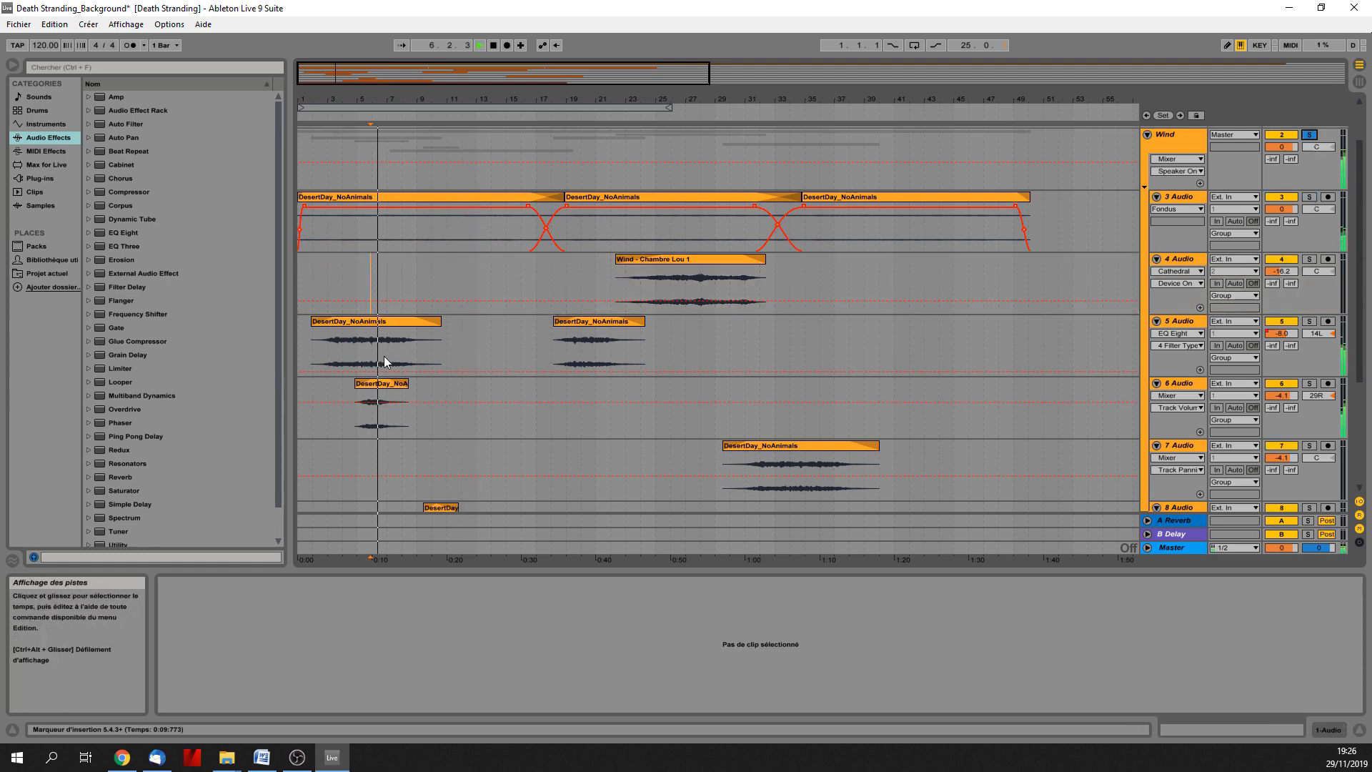
{"action": "left_click", "coordinate": [339, 411]}
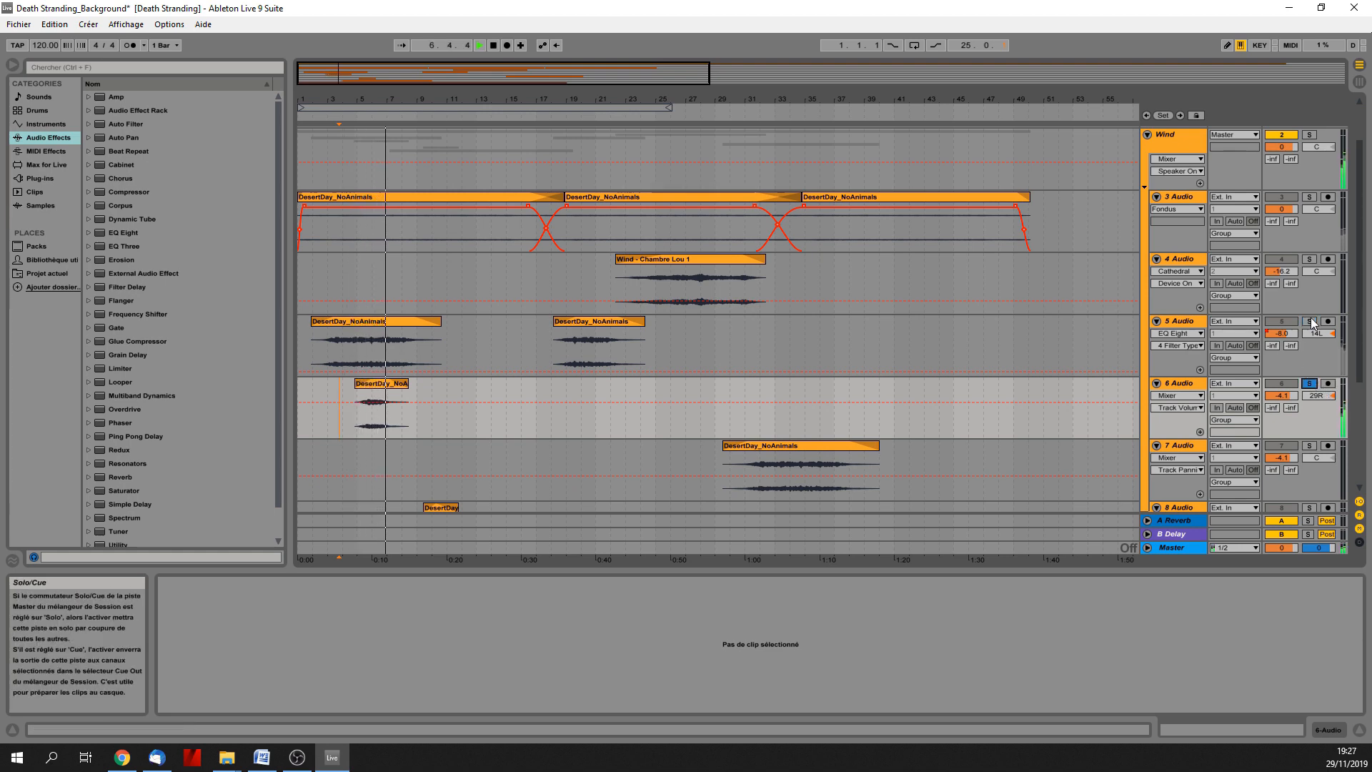
{"action": "left_click", "coordinate": [672, 340]}
{"action": "left_click", "coordinate": [1309, 258]}
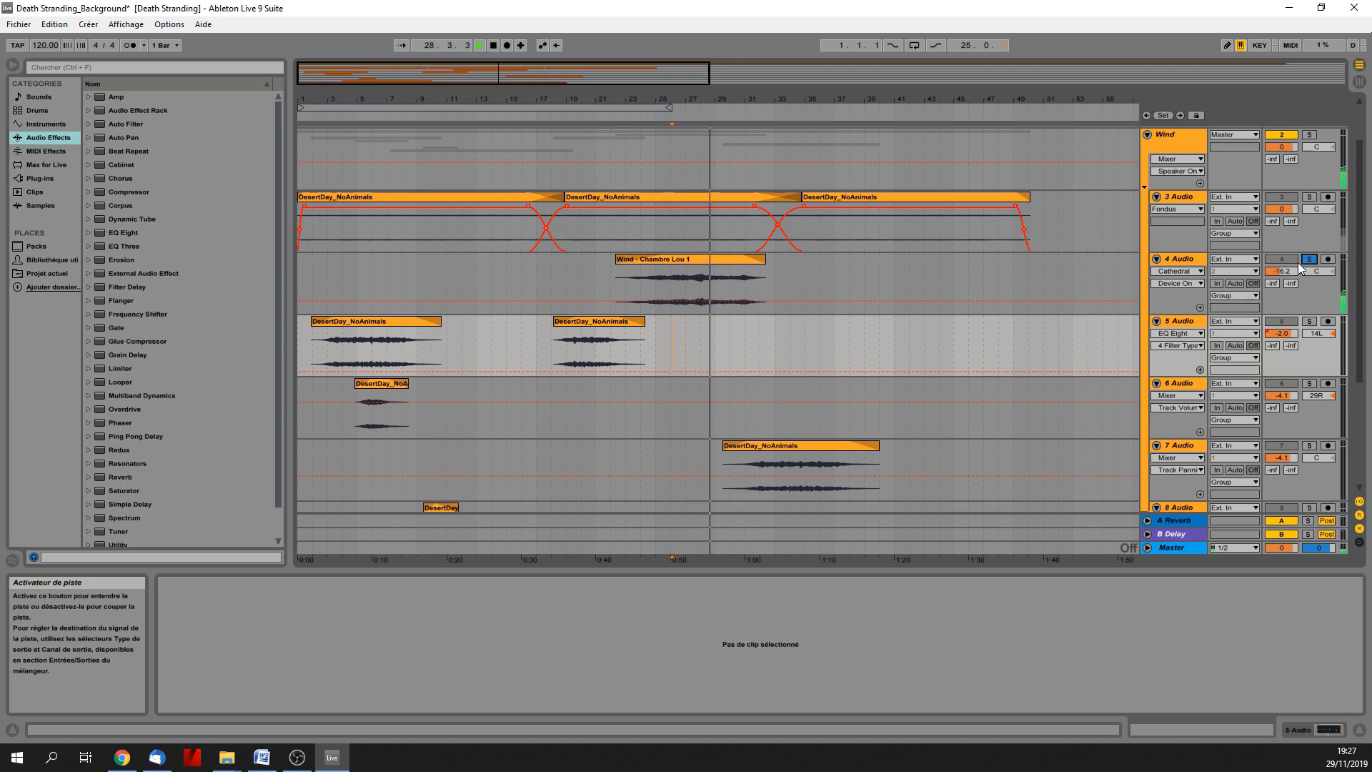
{"action": "left_click", "coordinate": [1309, 259]}
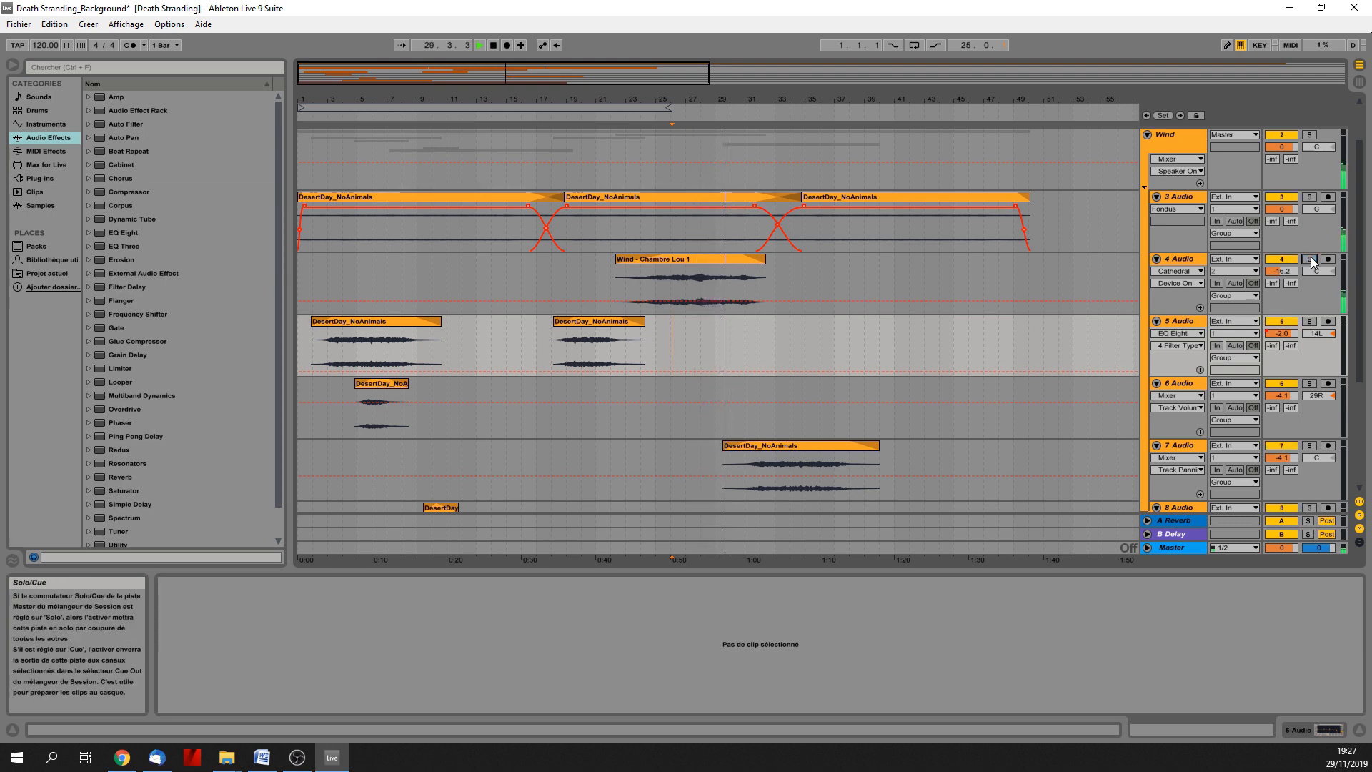
Look through the lower wind tracks and select the short DesertDay_NoAnimals clip on 8 Audio for listening.
{"action": "scroll", "coordinate": [866, 363], "scroll_direction": "down", "scroll_amount": 5}
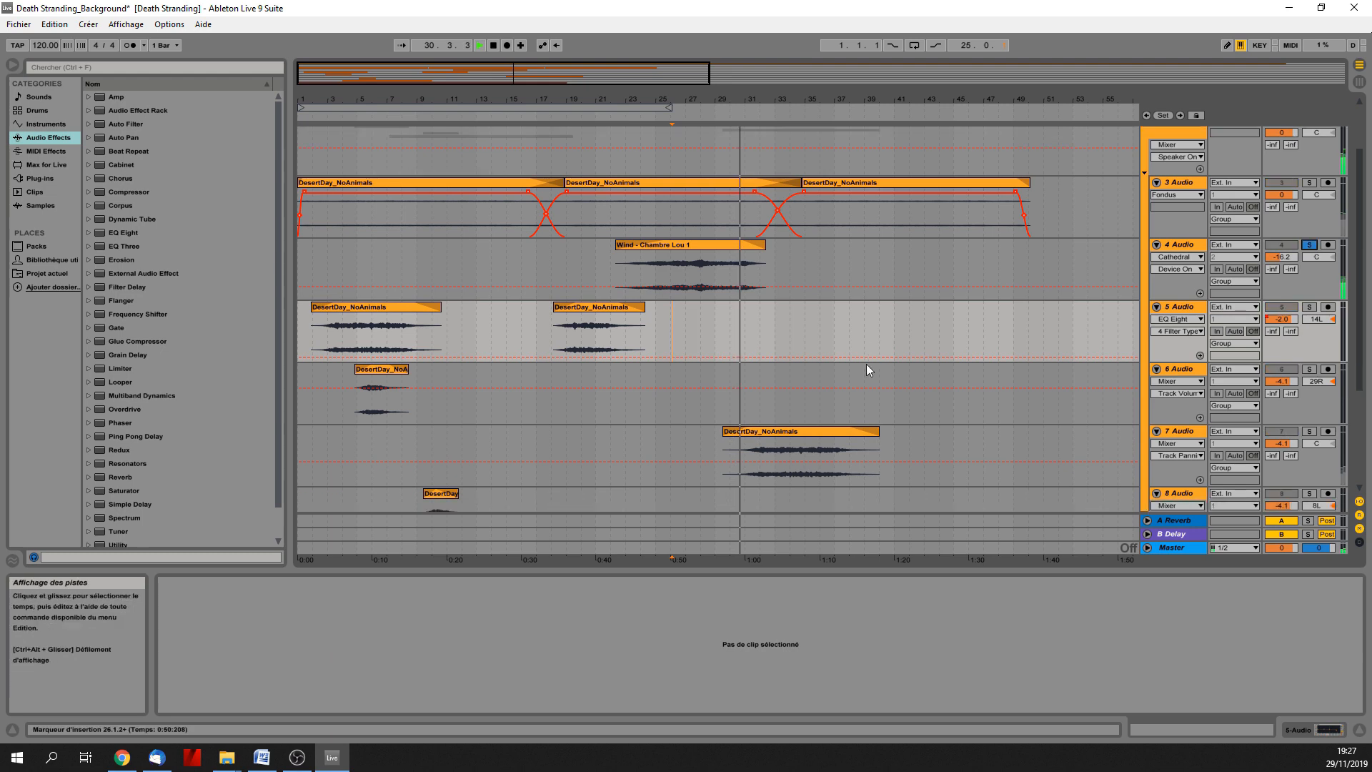
{"action": "left_click", "coordinate": [439, 349]}
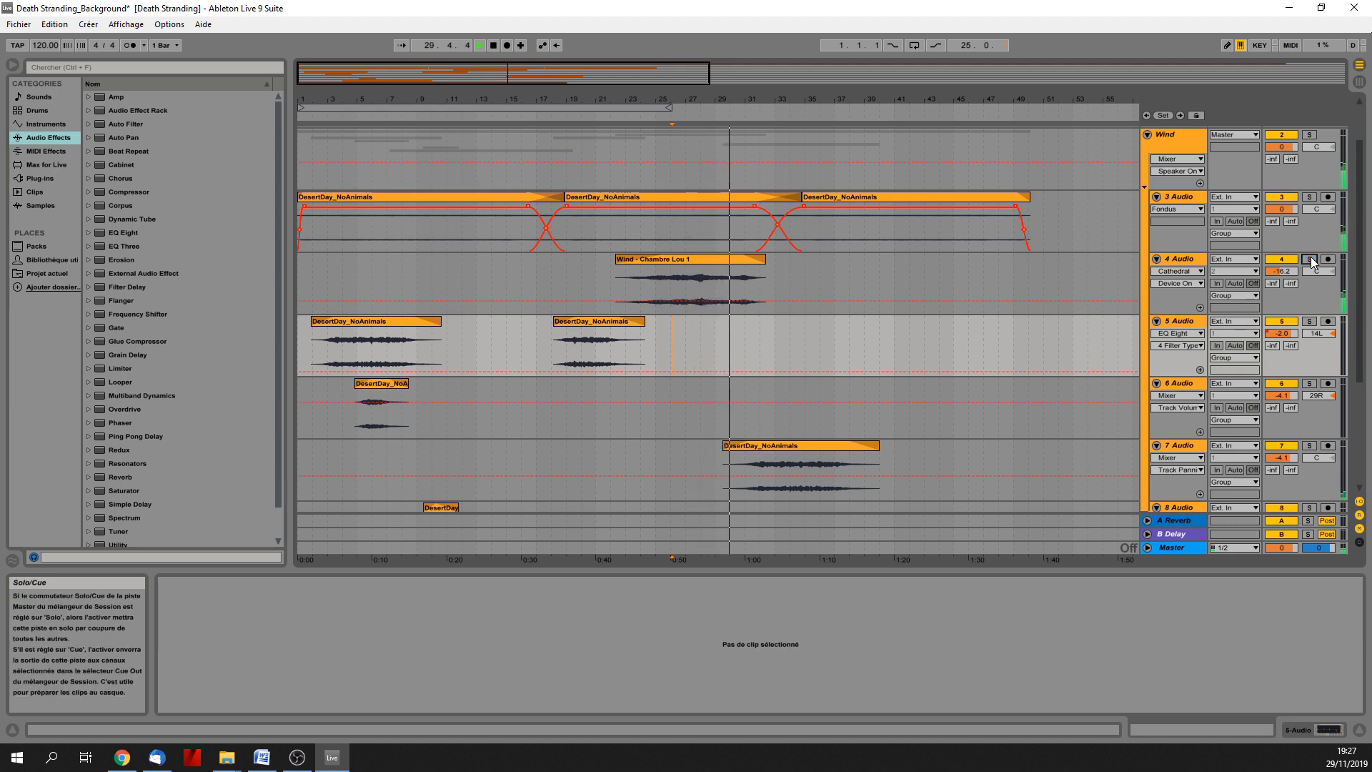
{"action": "scroll", "coordinate": [865, 366], "scroll_direction": "down", "scroll_amount": 5}
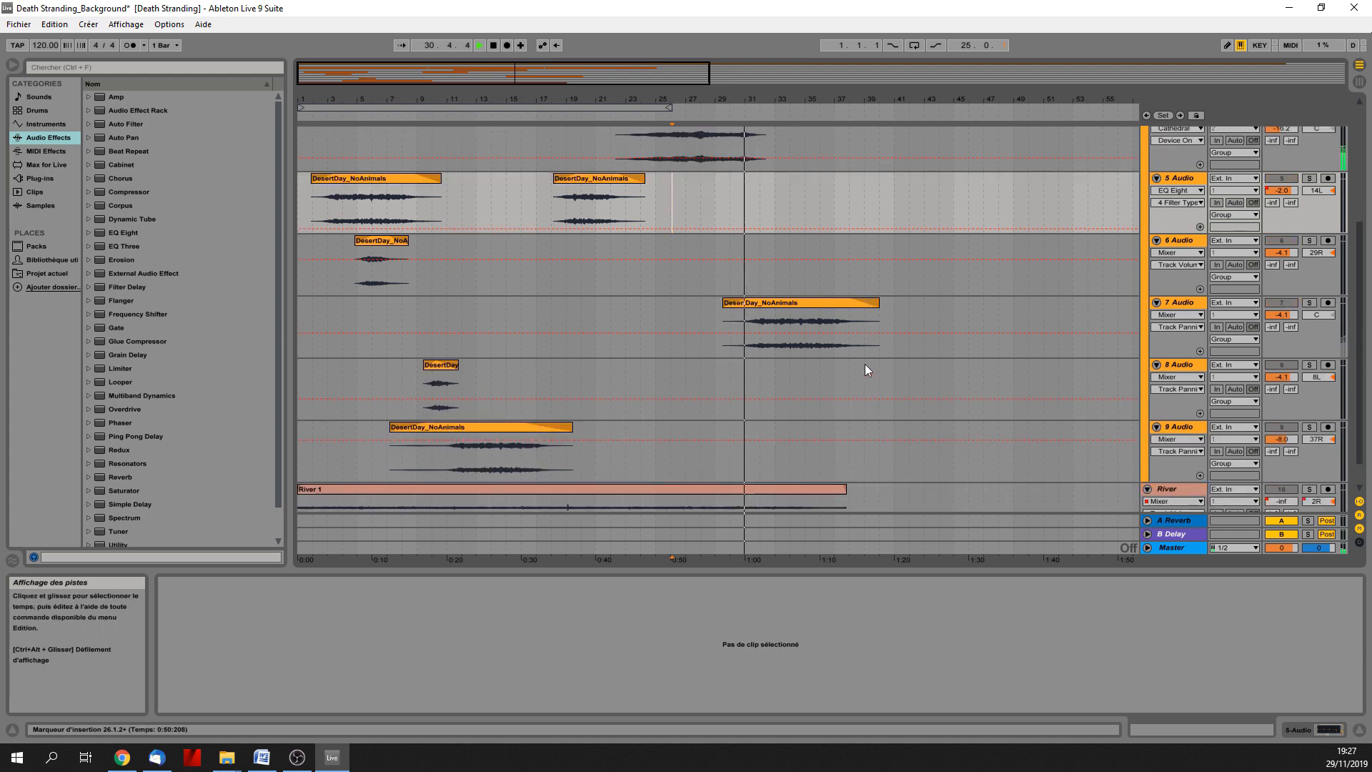
{"action": "left_click", "coordinate": [425, 345]}
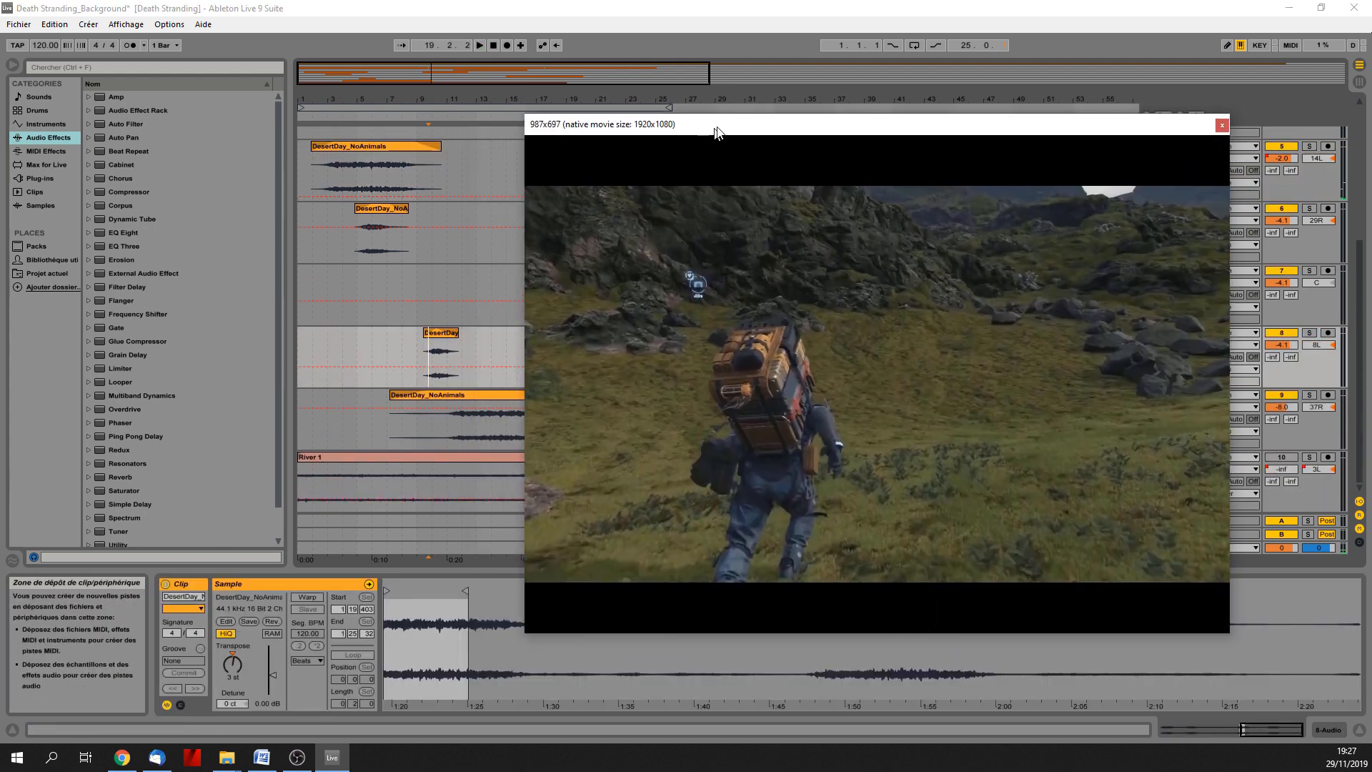
Return the stopped arrangement to its start with the video moved aside, and show the River track's Track Volume automation.
{"action": "left_click_drag", "start_coordinate": [717, 132], "coordinate": [1371, 183]}
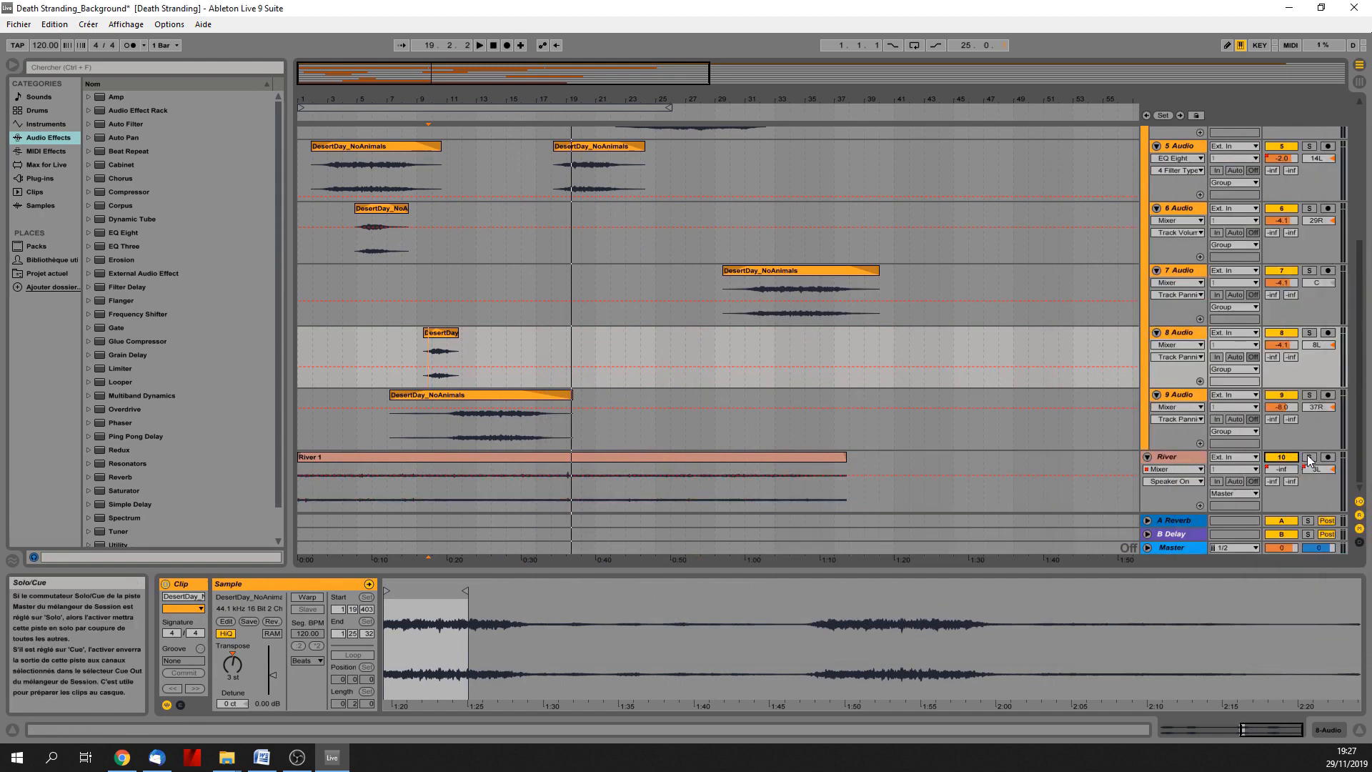
{"action": "double_click", "coordinate": [493, 45]}
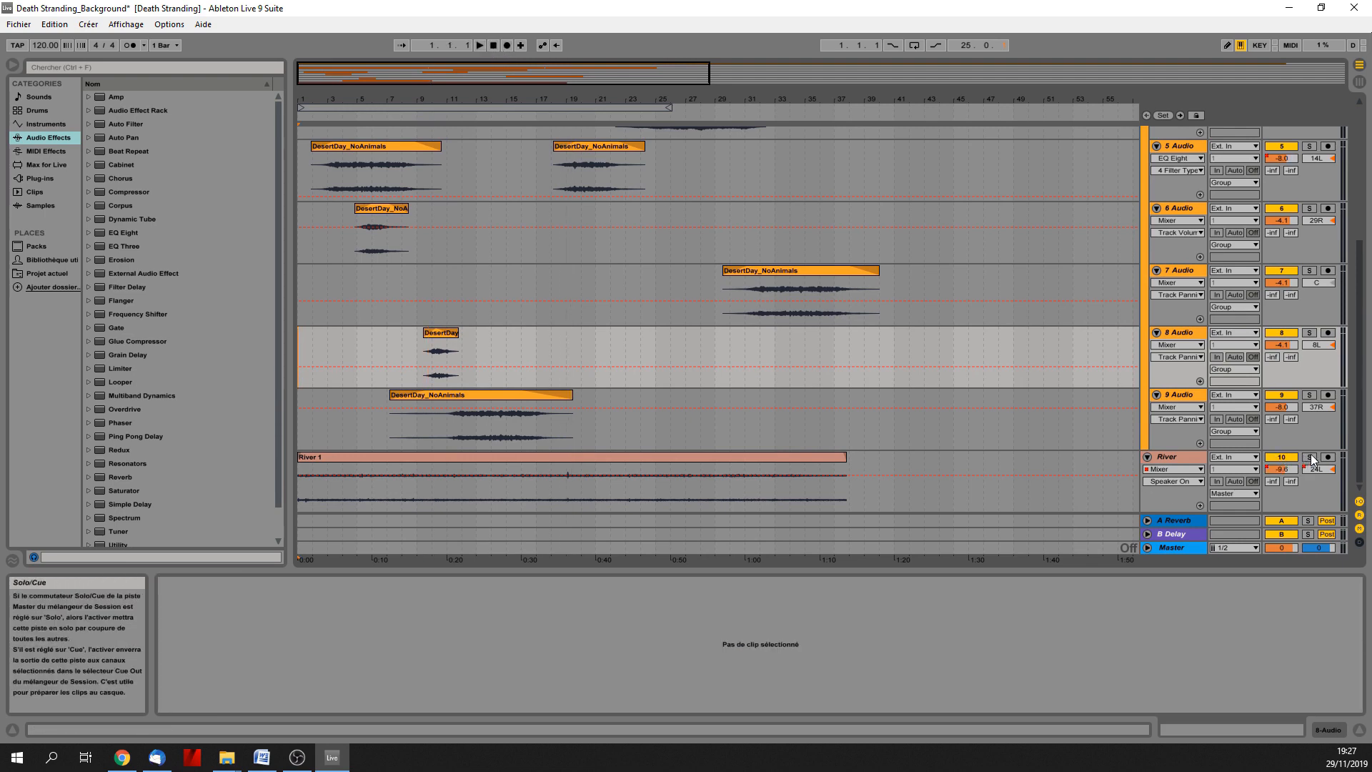
{"action": "left_click", "coordinate": [1173, 481]}
{"action": "left_click", "coordinate": [1171, 509]}
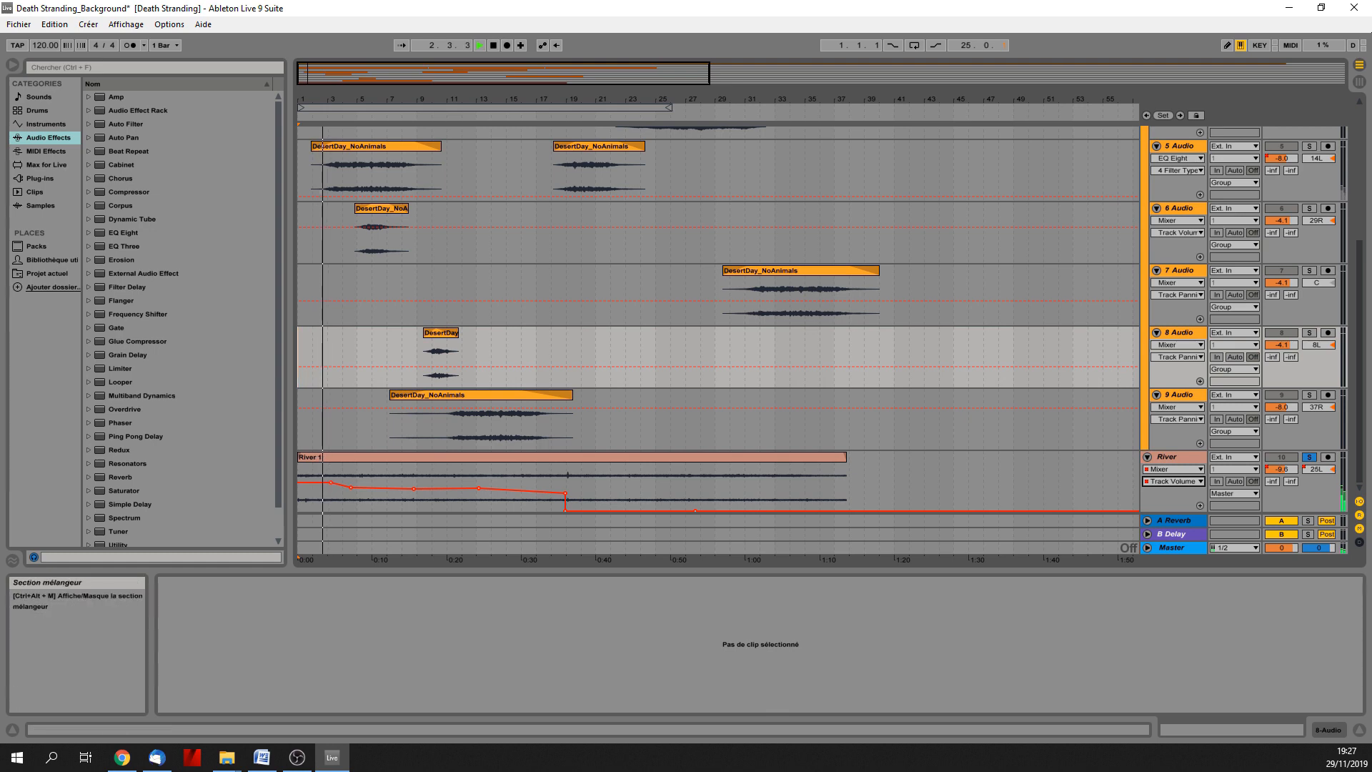
Bring the Death Stranding video over the arrangement and shrink its window so the River automation and track controls stay accessible.
{"action": "left_click_drag", "start_coordinate": [1371, 172], "coordinate": [826, 157]}
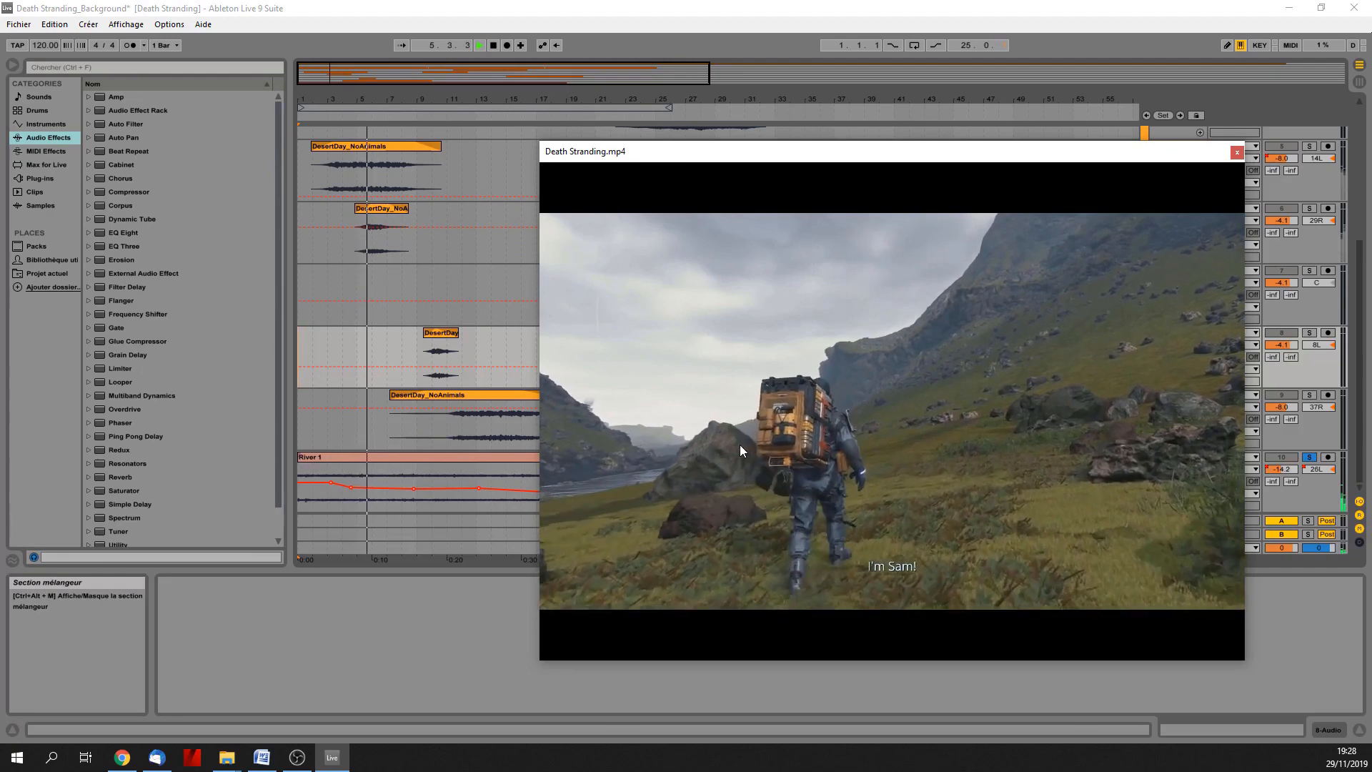
{"action": "left_click_drag", "start_coordinate": [812, 161], "coordinate": [883, 51]}
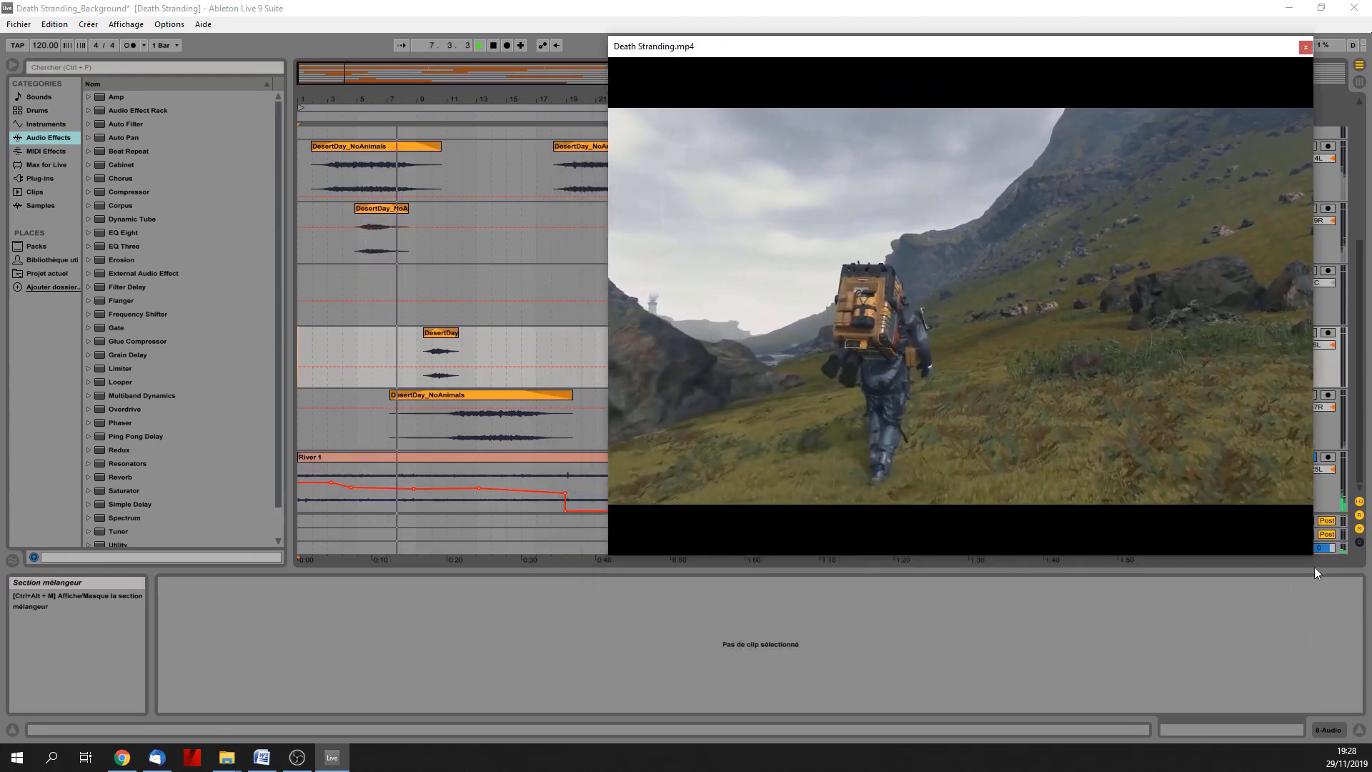
{"action": "left_click_drag", "start_coordinate": [1310, 547], "coordinate": [1163, 554]}
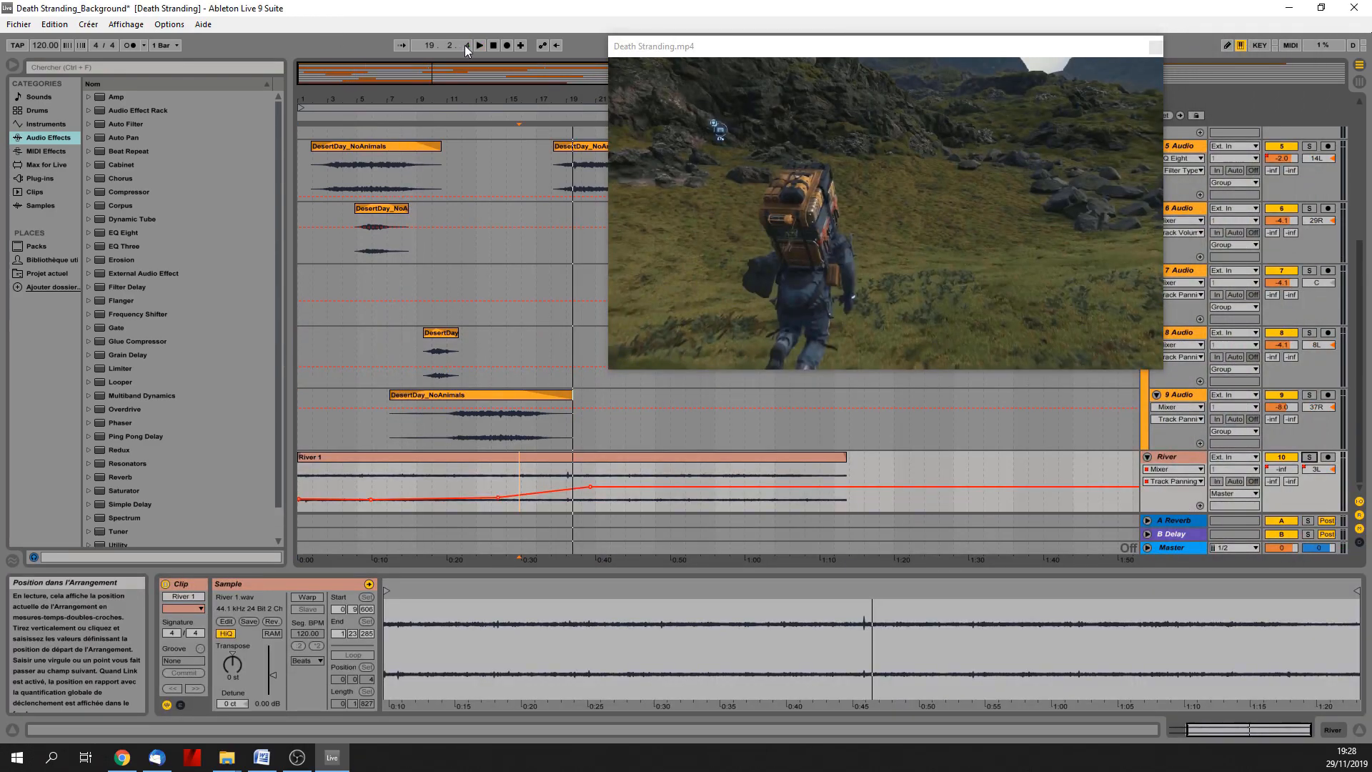
Restart playback from the beginning with the River panning automation, and move and enlarge the video window above the River track.
{"action": "double_click", "coordinate": [493, 46]}
{"action": "left_click", "coordinate": [480, 44]}
{"action": "left_click_drag", "start_coordinate": [796, 50], "coordinate": [438, 55]}
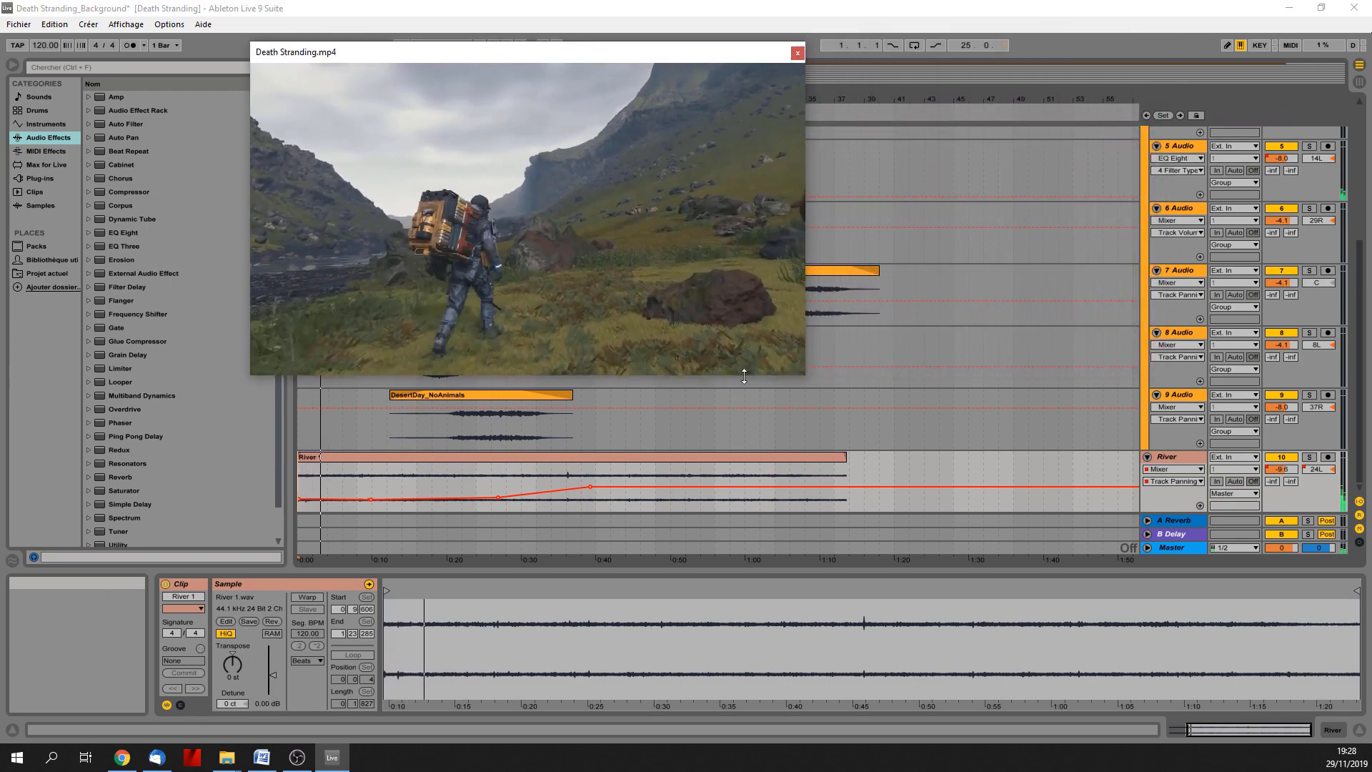
{"action": "left_click_drag", "start_coordinate": [788, 372], "coordinate": [787, 576]}
{"action": "left_click_drag", "start_coordinate": [805, 529], "coordinate": [1221, 528]}
{"action": "left_click_drag", "start_coordinate": [1196, 576], "coordinate": [1212, 657]}
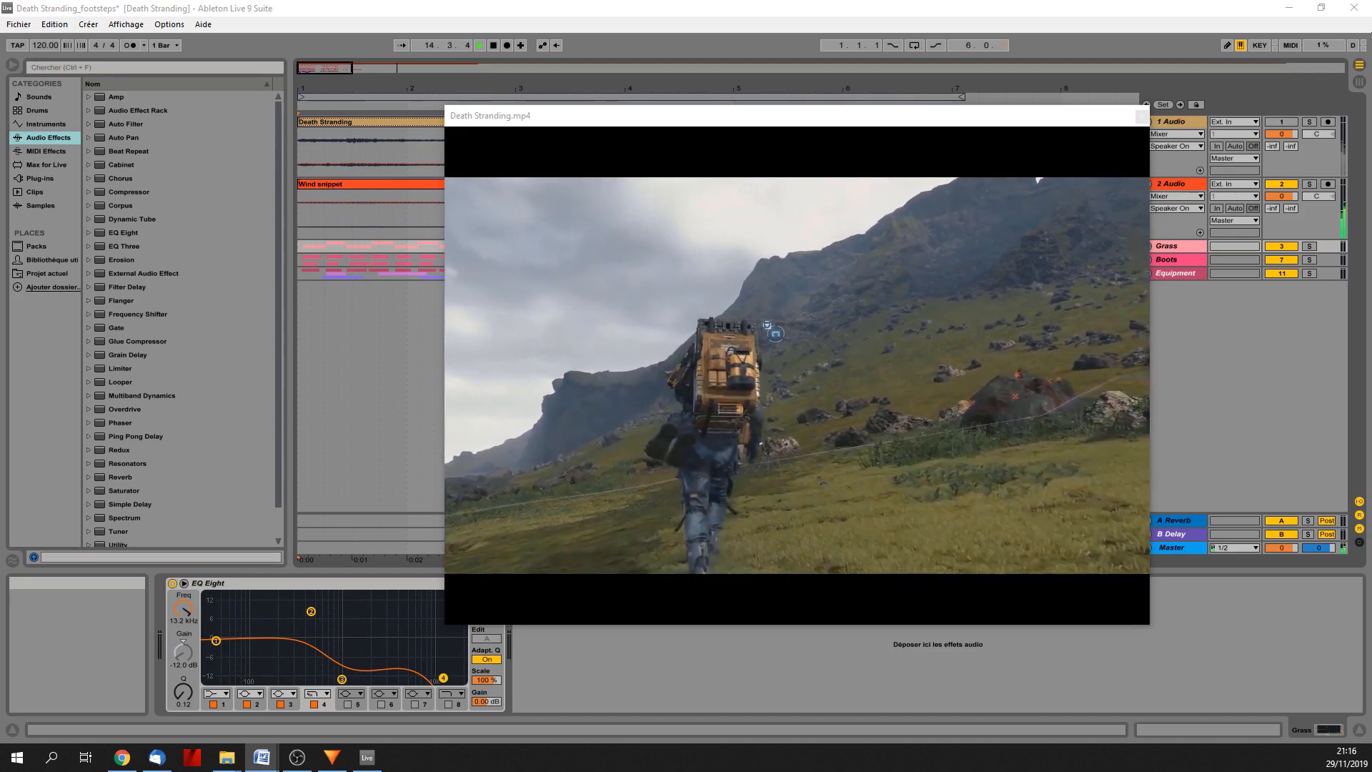
Move the video aside in the footsteps set and expand the Grass, Boots and Equipment groups to examine their clips.
{"action": "left_click_drag", "start_coordinate": [778, 113], "coordinate": [1371, 140]}
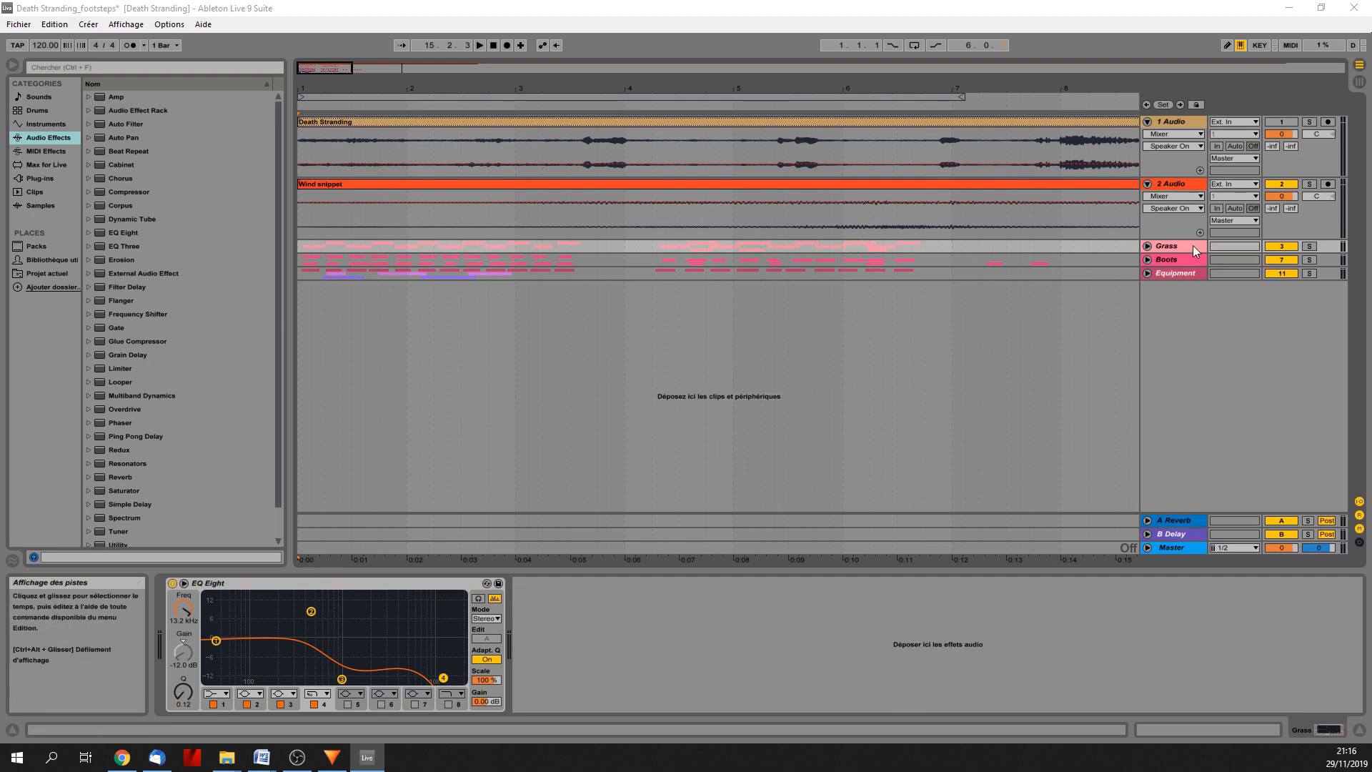
{"action": "left_click", "coordinate": [1147, 245]}
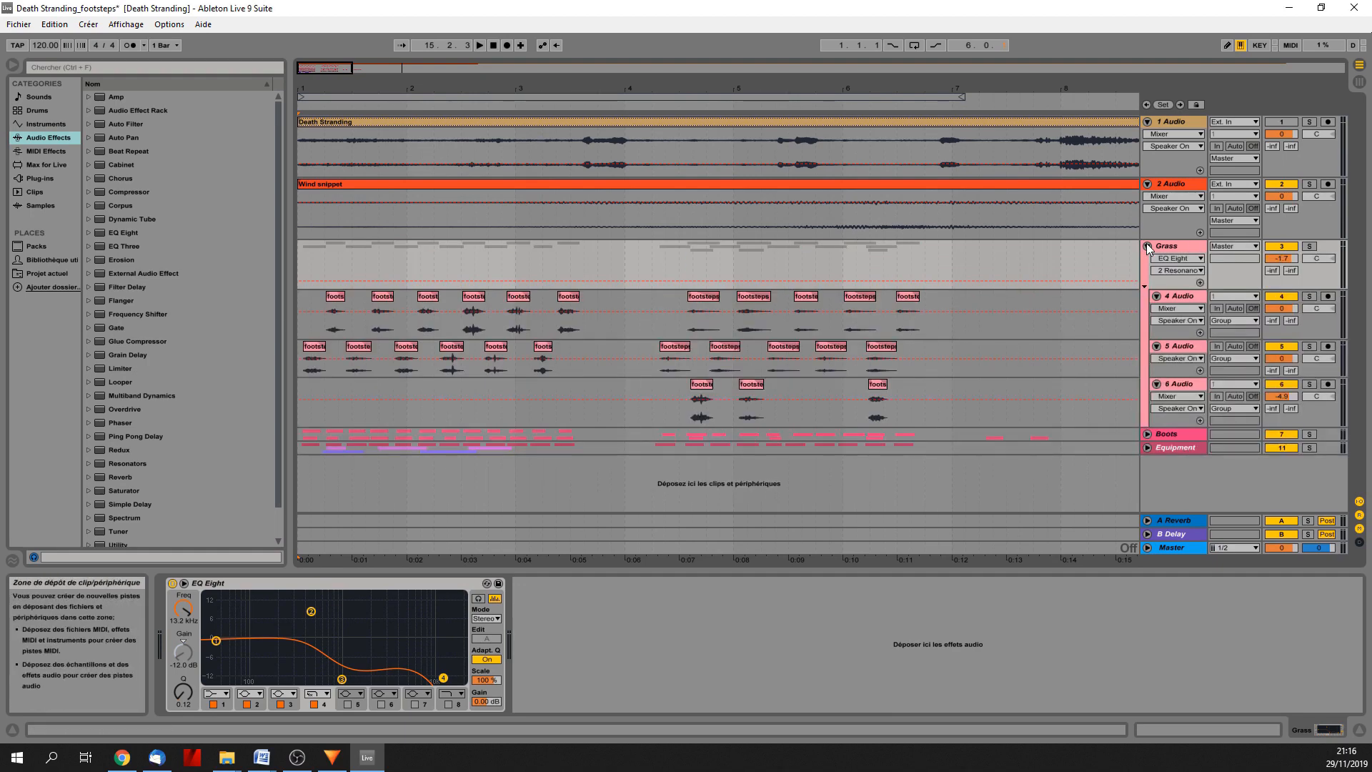
{"action": "left_click", "coordinate": [1147, 433]}
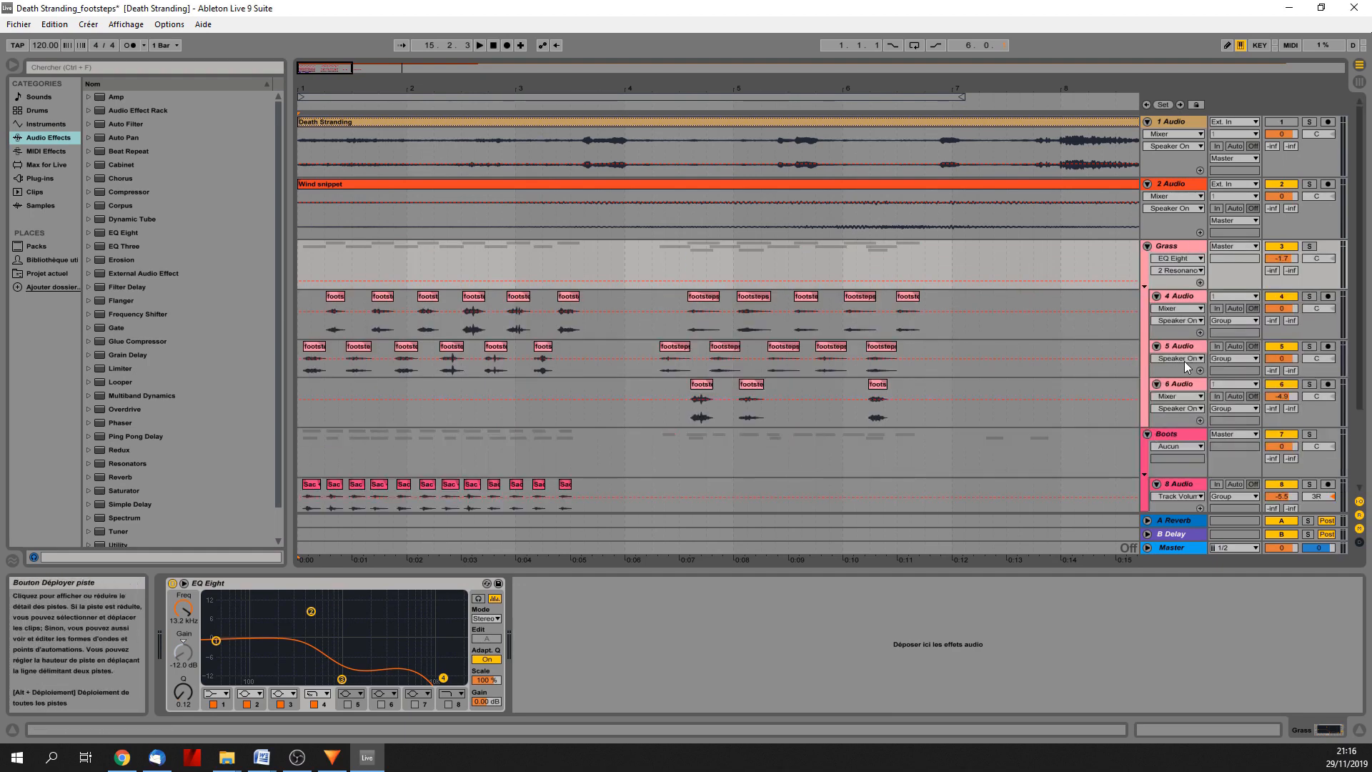
{"action": "scroll", "coordinate": [1219, 397], "scroll_direction": "down", "scroll_amount": 3}
{"action": "scroll", "coordinate": [1219, 397], "scroll_direction": "down", "scroll_amount": 1}
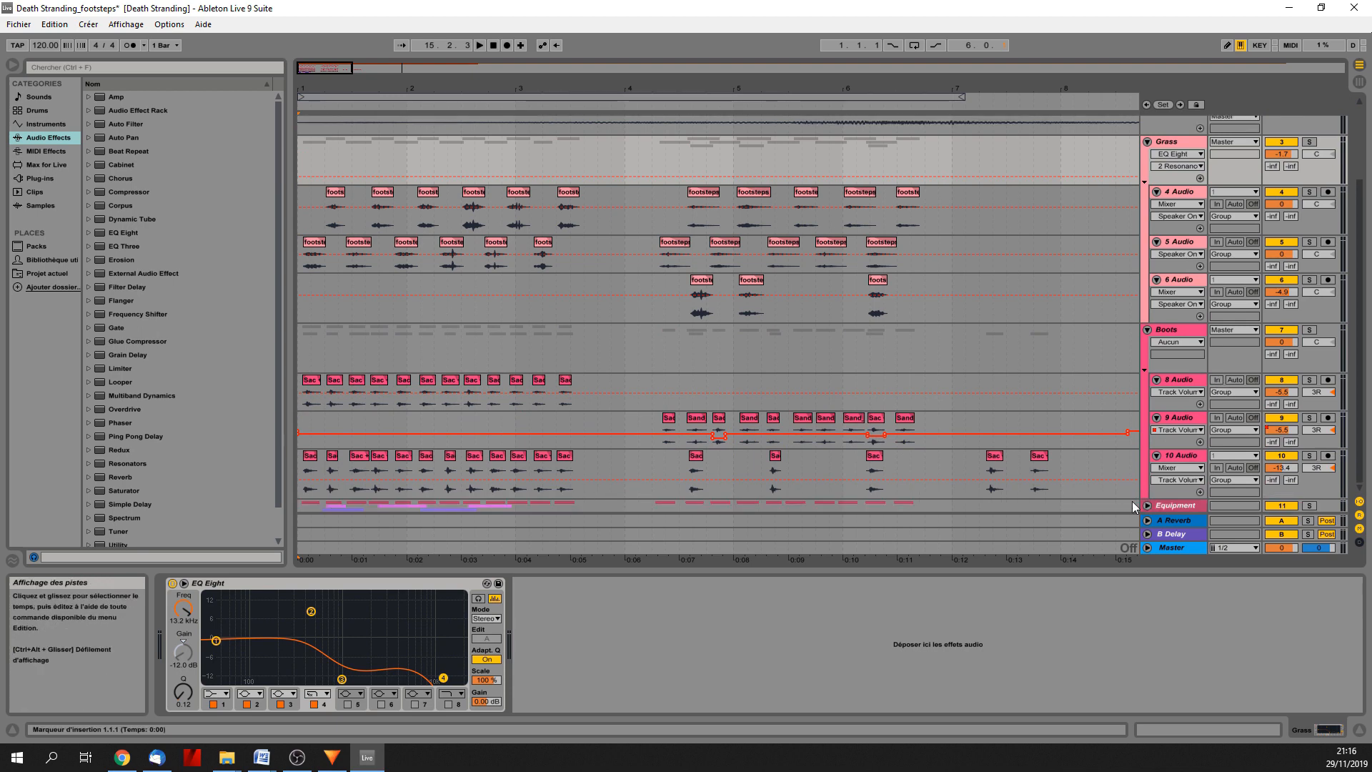
{"action": "scroll", "coordinate": [1182, 386], "scroll_direction": "down", "scroll_amount": 6}
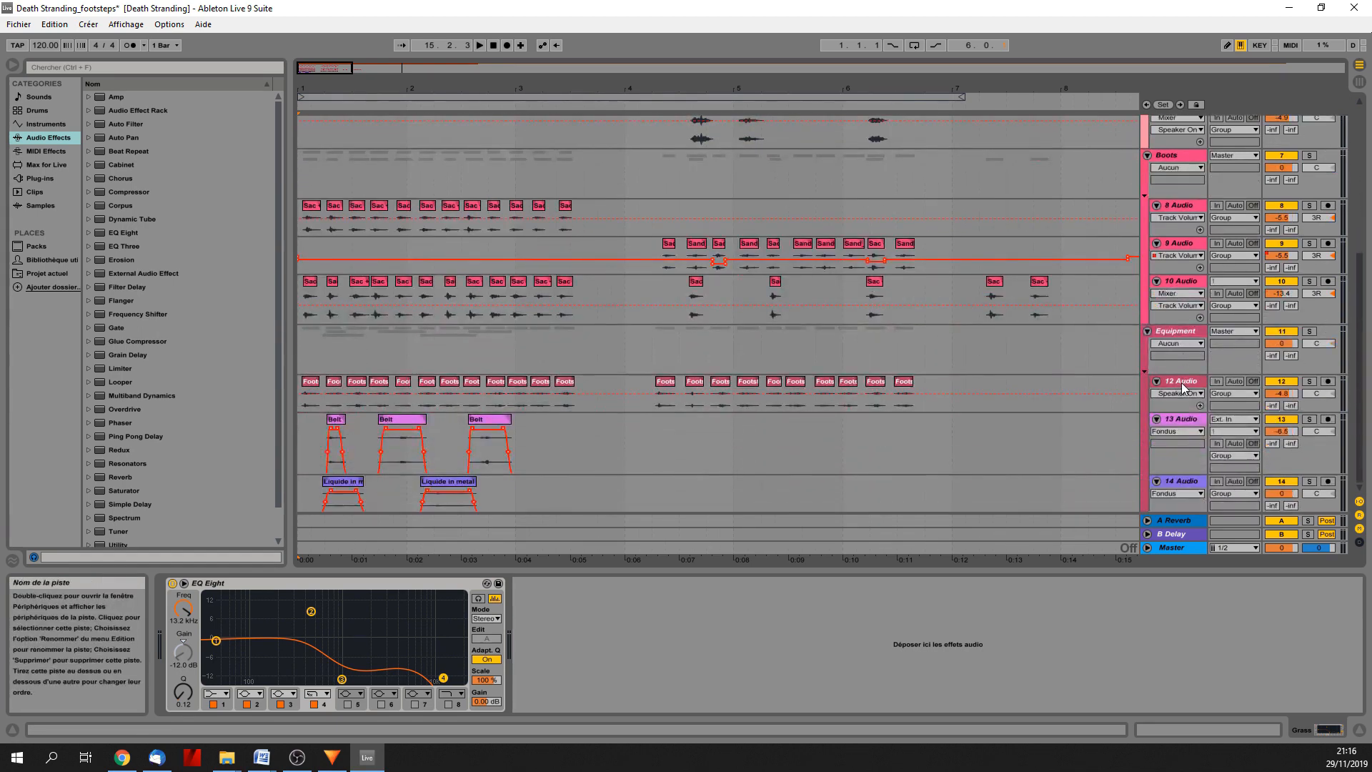
{"action": "scroll", "coordinate": [1183, 386], "scroll_direction": "up", "scroll_amount": 8}
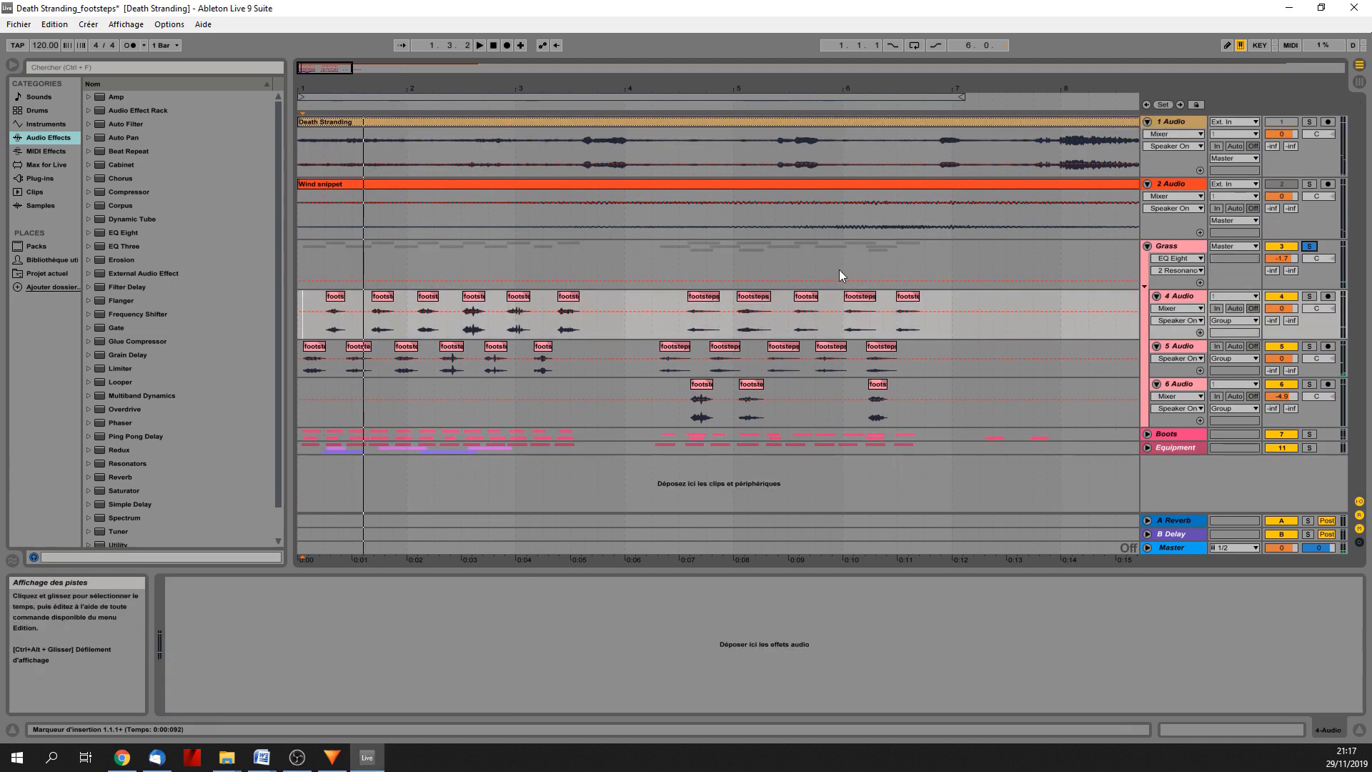
Audition the Grass group in solo from the start and from the second run of footsteps after bar 4.
{"action": "key", "text": "space"}
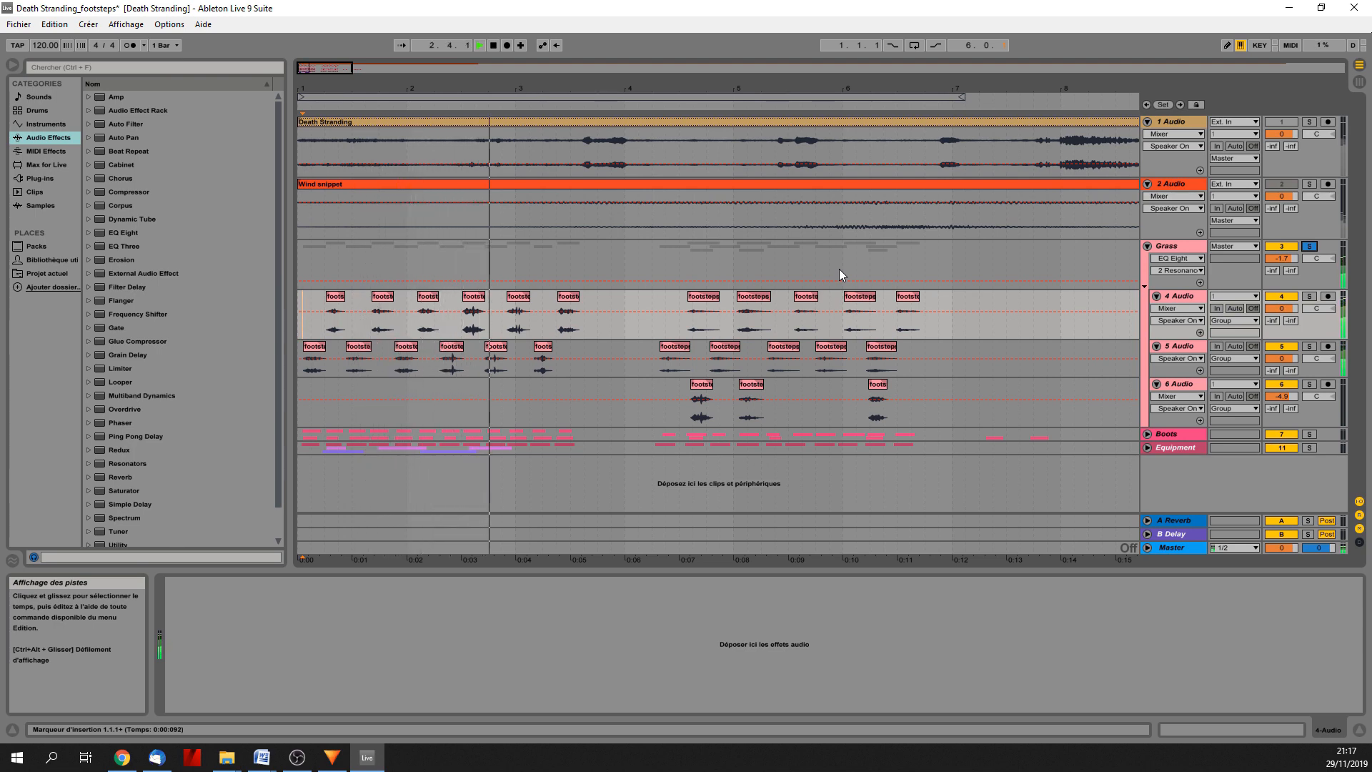
{"action": "key", "text": "space"}
{"action": "key", "text": "space"}
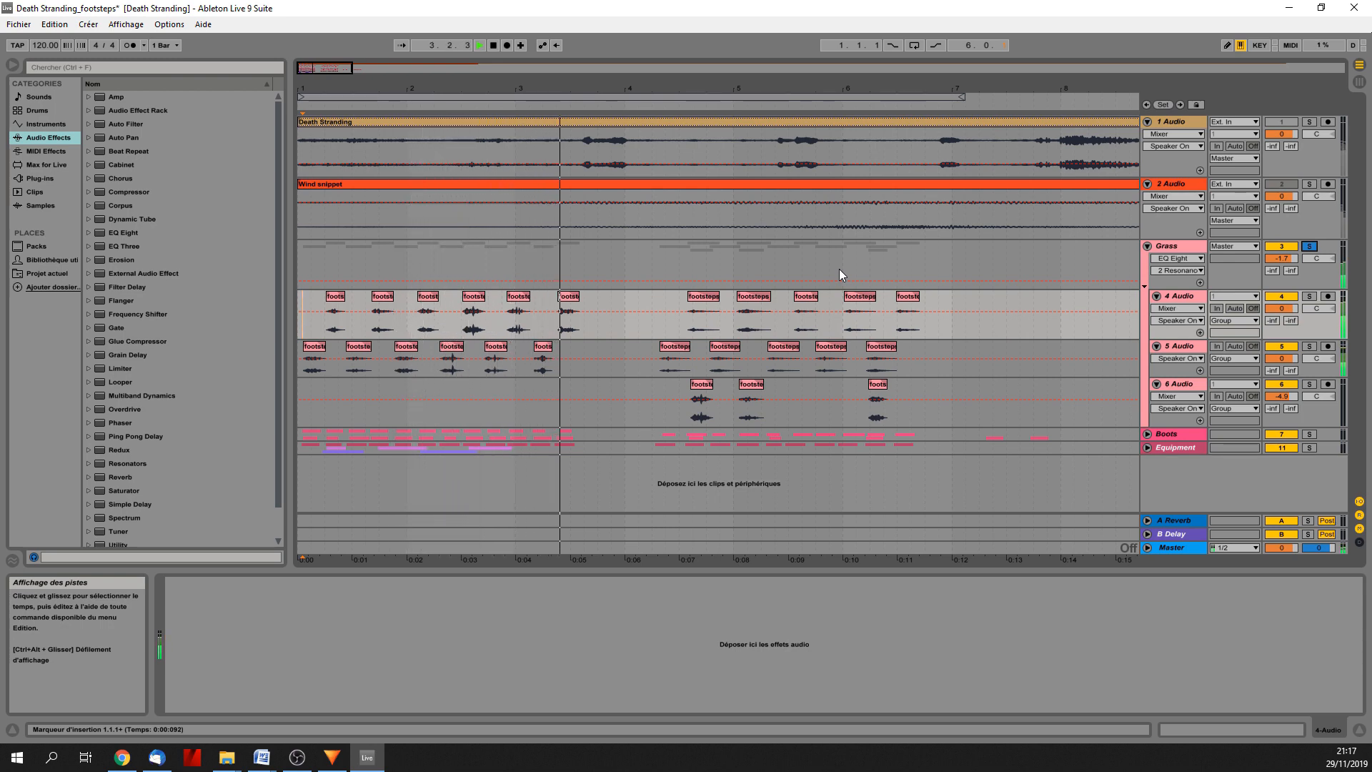
{"action": "left_click", "coordinate": [662, 323]}
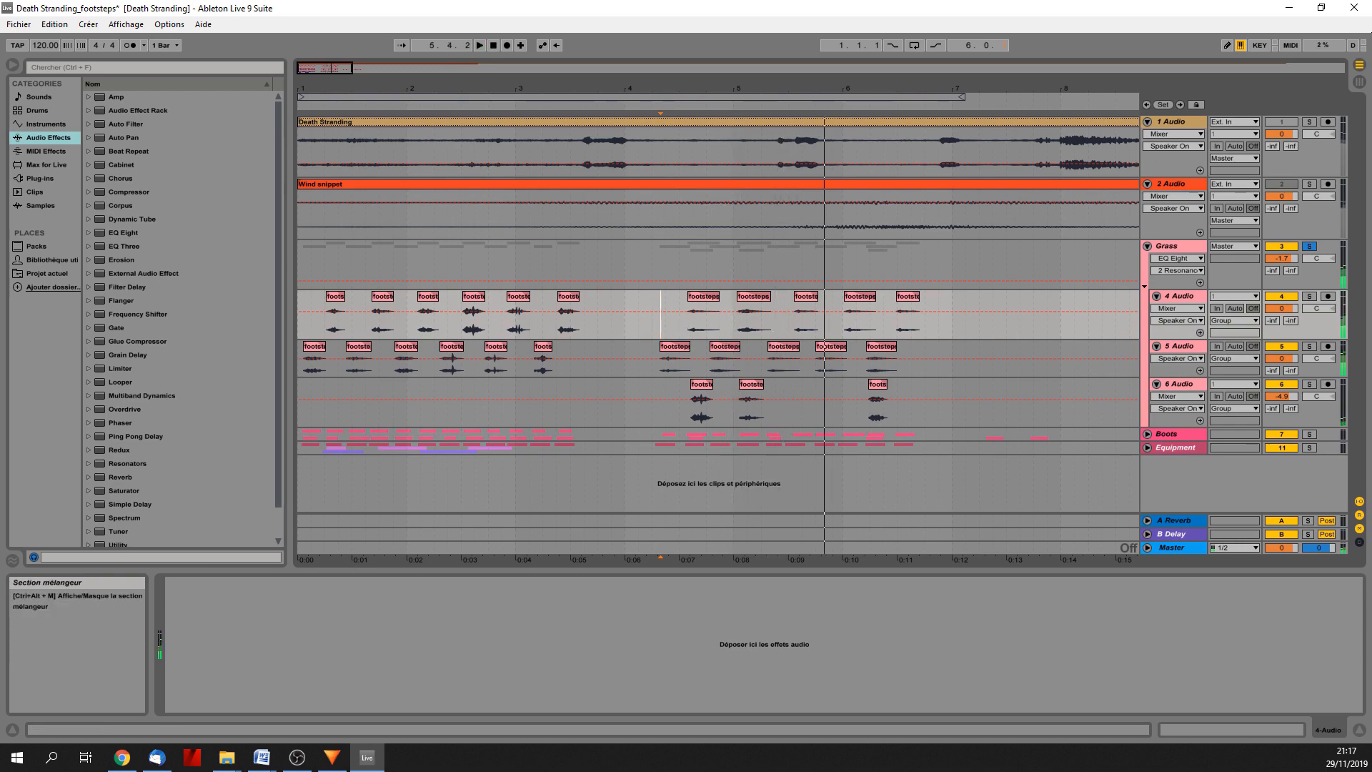
{"action": "key", "text": "alt+Tab"}
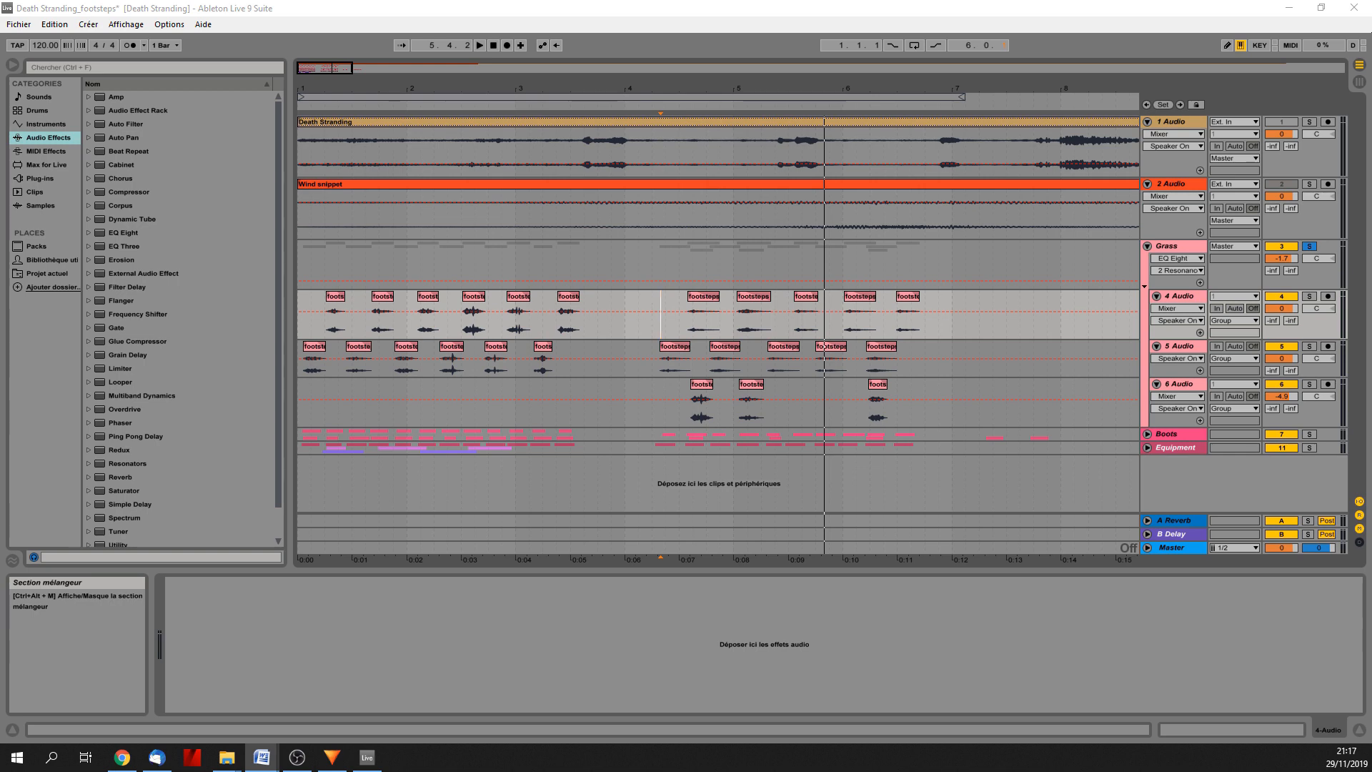
Collapse the Grass group, expand the Boots group and audition it in solo, including the second run of footsteps.
{"action": "left_click", "coordinate": [1148, 245]}
{"action": "left_click", "coordinate": [1148, 259]}
{"action": "left_click", "coordinate": [479, 45]}
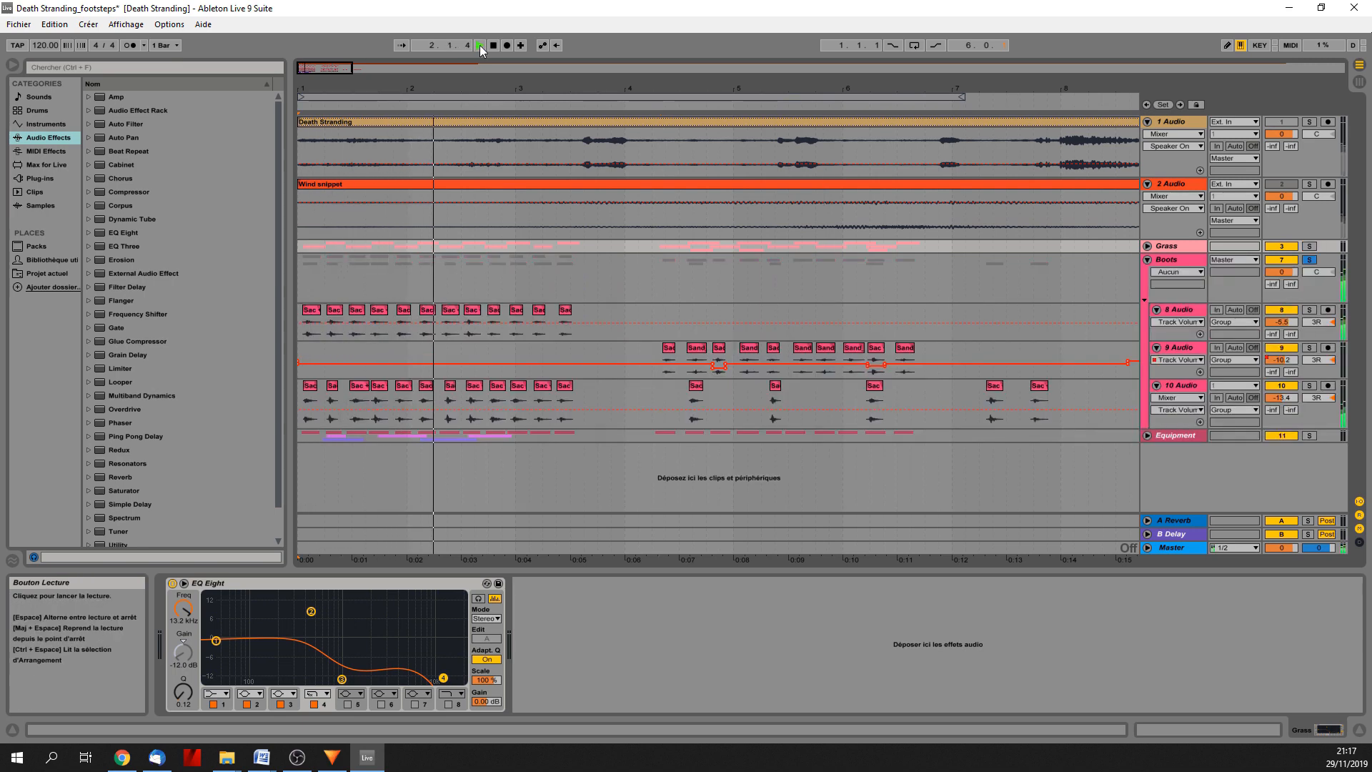
{"action": "left_click", "coordinate": [662, 388]}
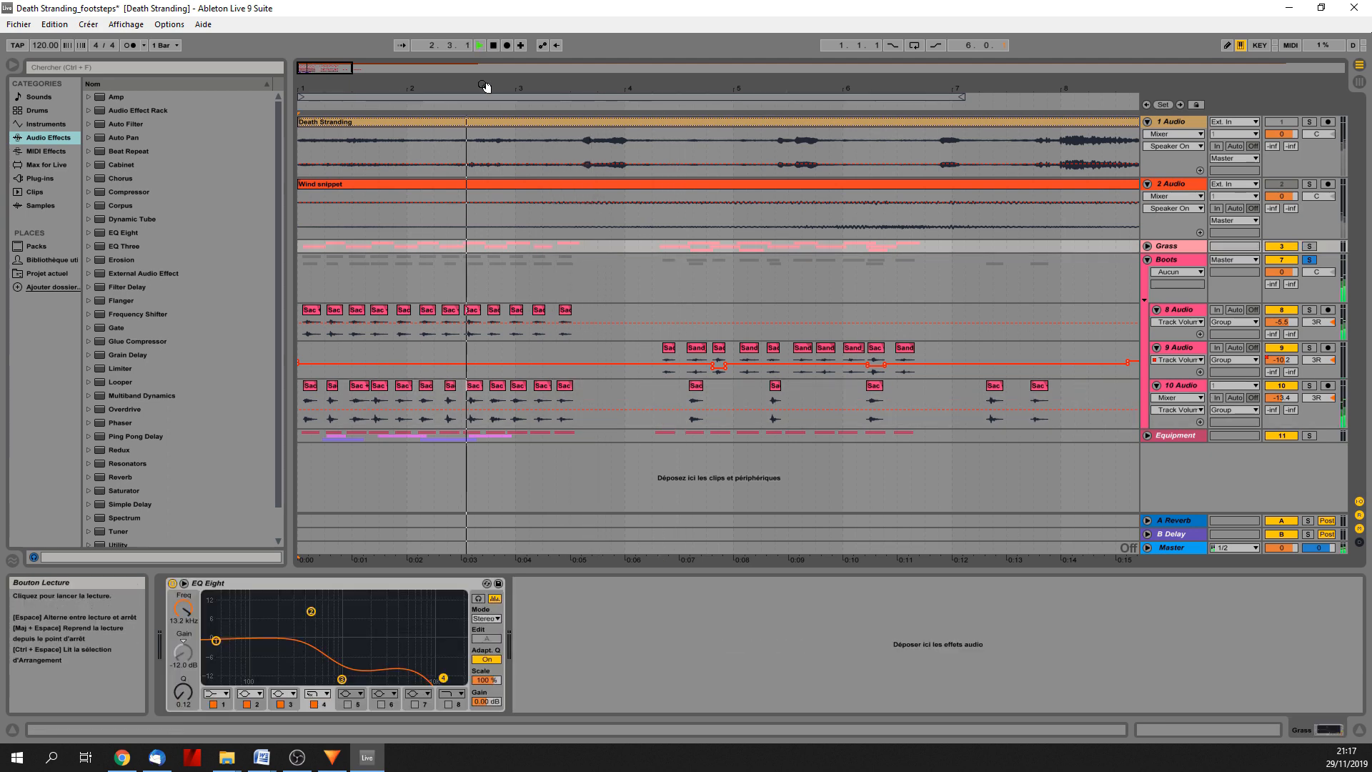
Audition the soloed Boots group's second run of footsteps from shortly after bar 4, stop playback and turn off its solo.
{"action": "left_click", "coordinate": [661, 388]}
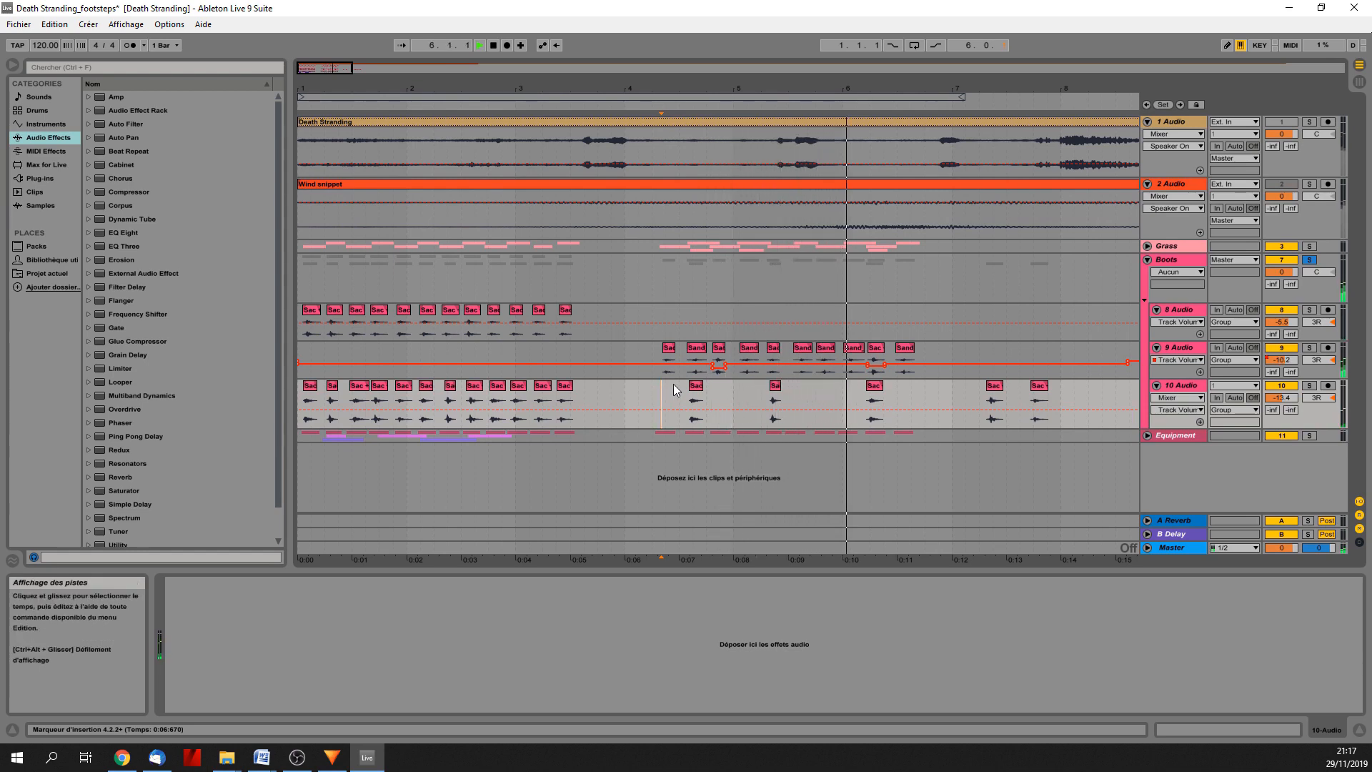
{"action": "key", "text": "space"}
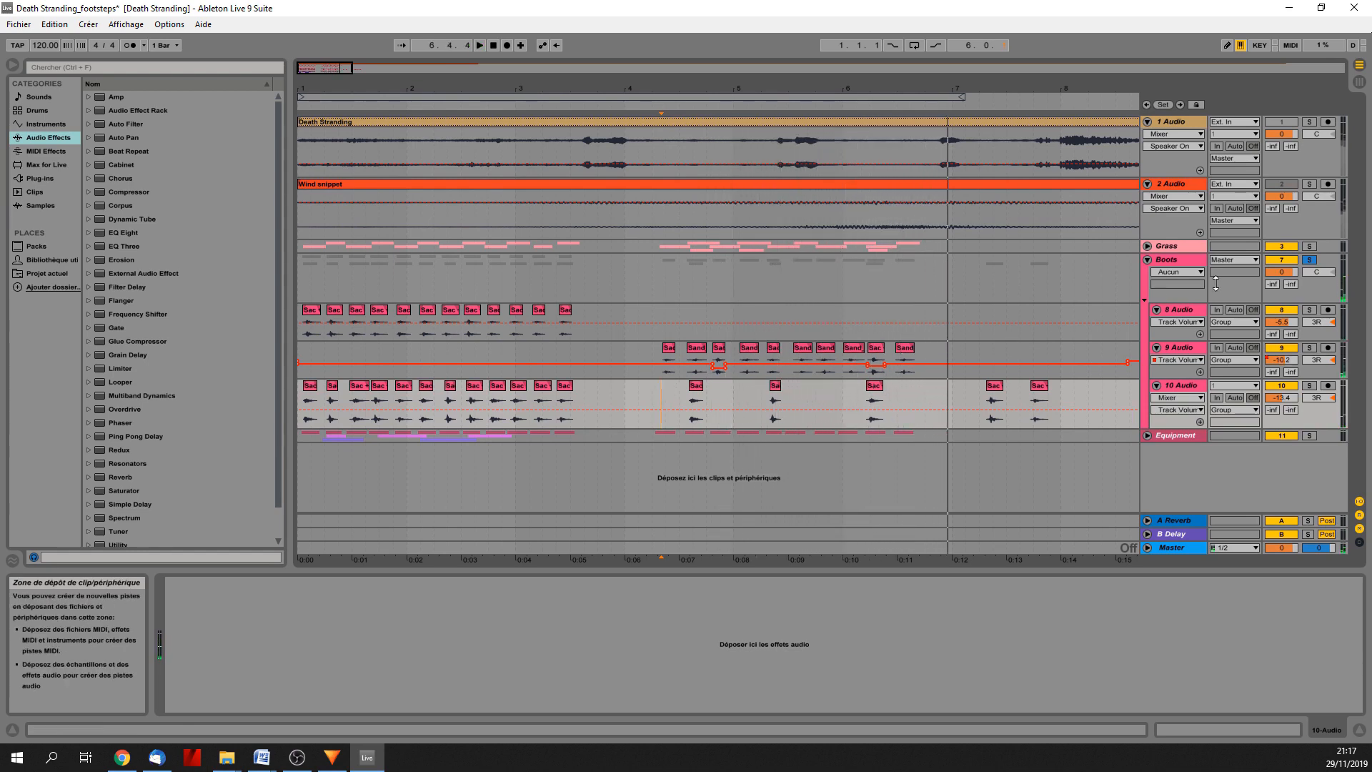
{"action": "left_click", "coordinate": [1309, 261]}
{"action": "key", "text": "alt+Tab"}
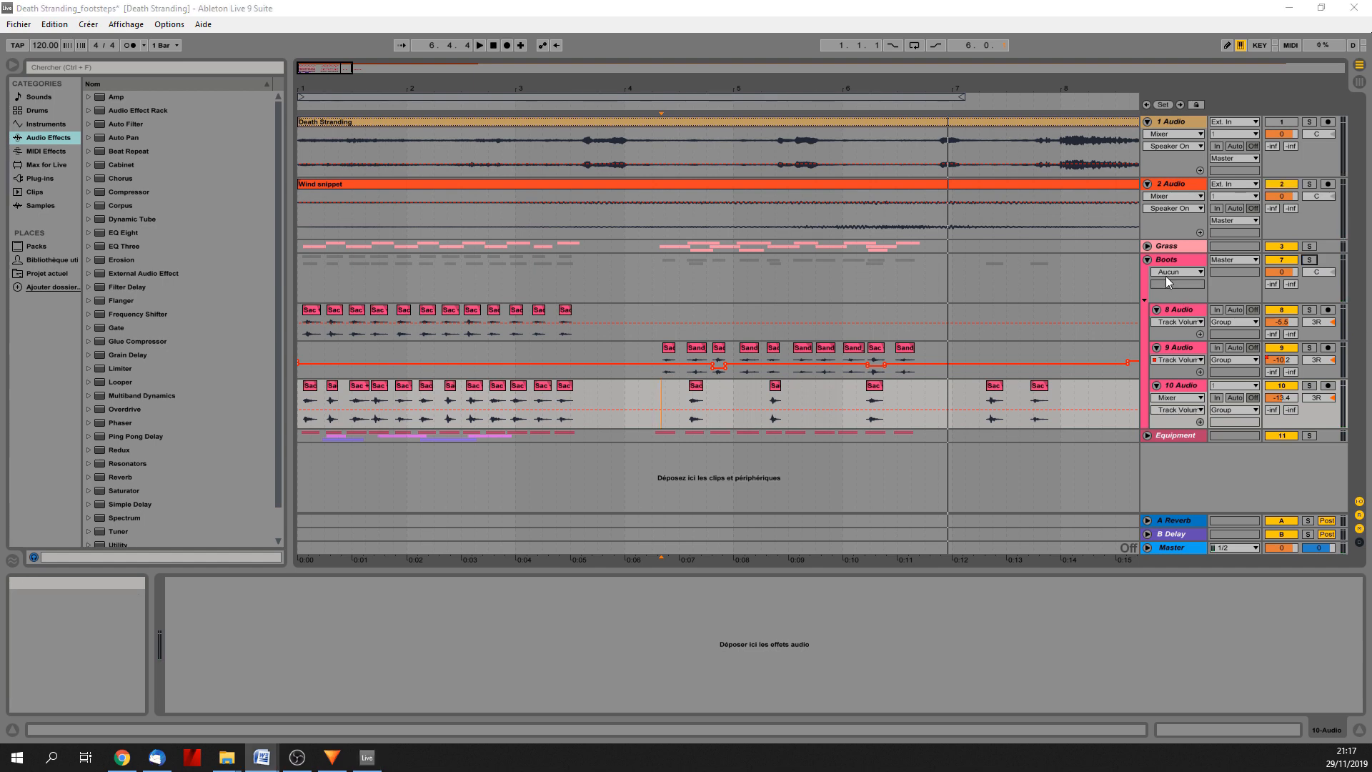
Collapse the Boots group, expand the Equipment group and audition it in solo from the start and from the second run after bar 4.
{"action": "left_click", "coordinate": [1146, 259]}
{"action": "left_click", "coordinate": [1146, 259]}
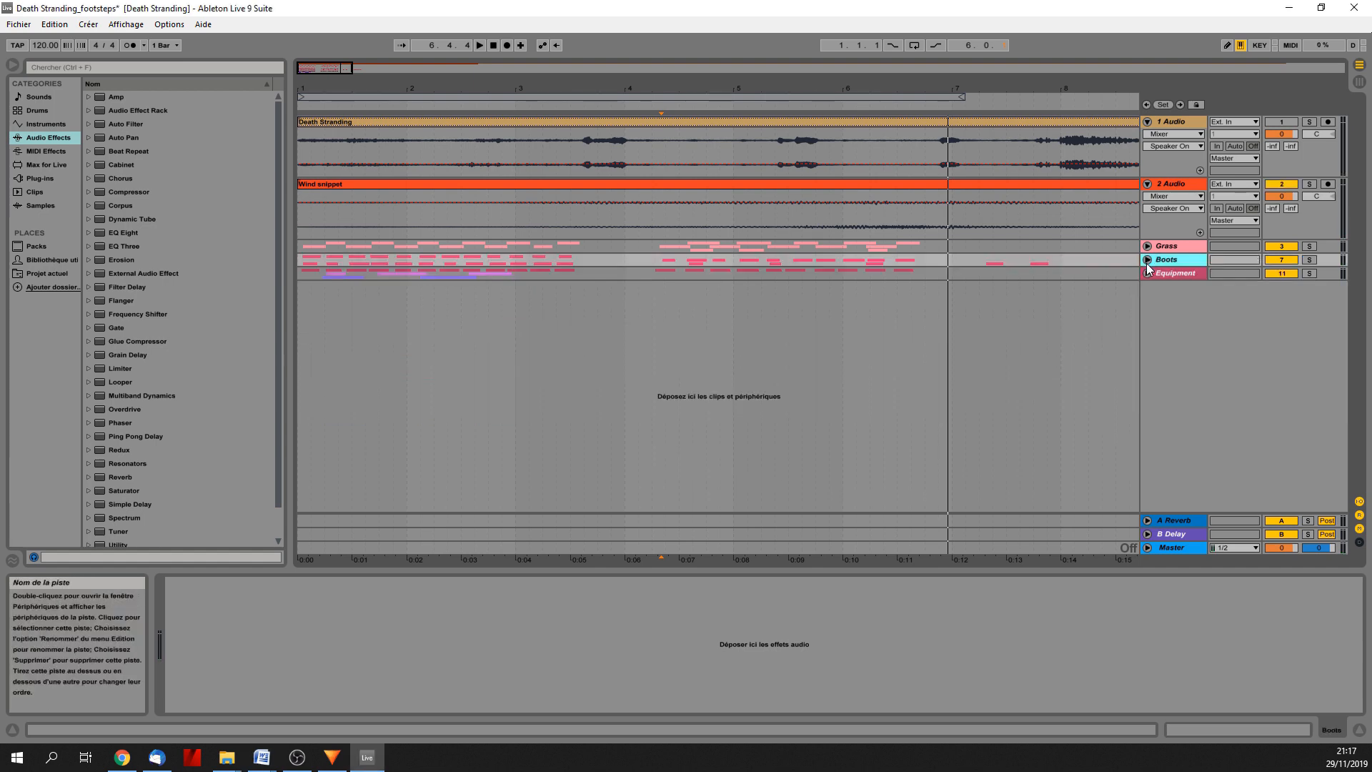
{"action": "left_click", "coordinate": [1148, 273]}
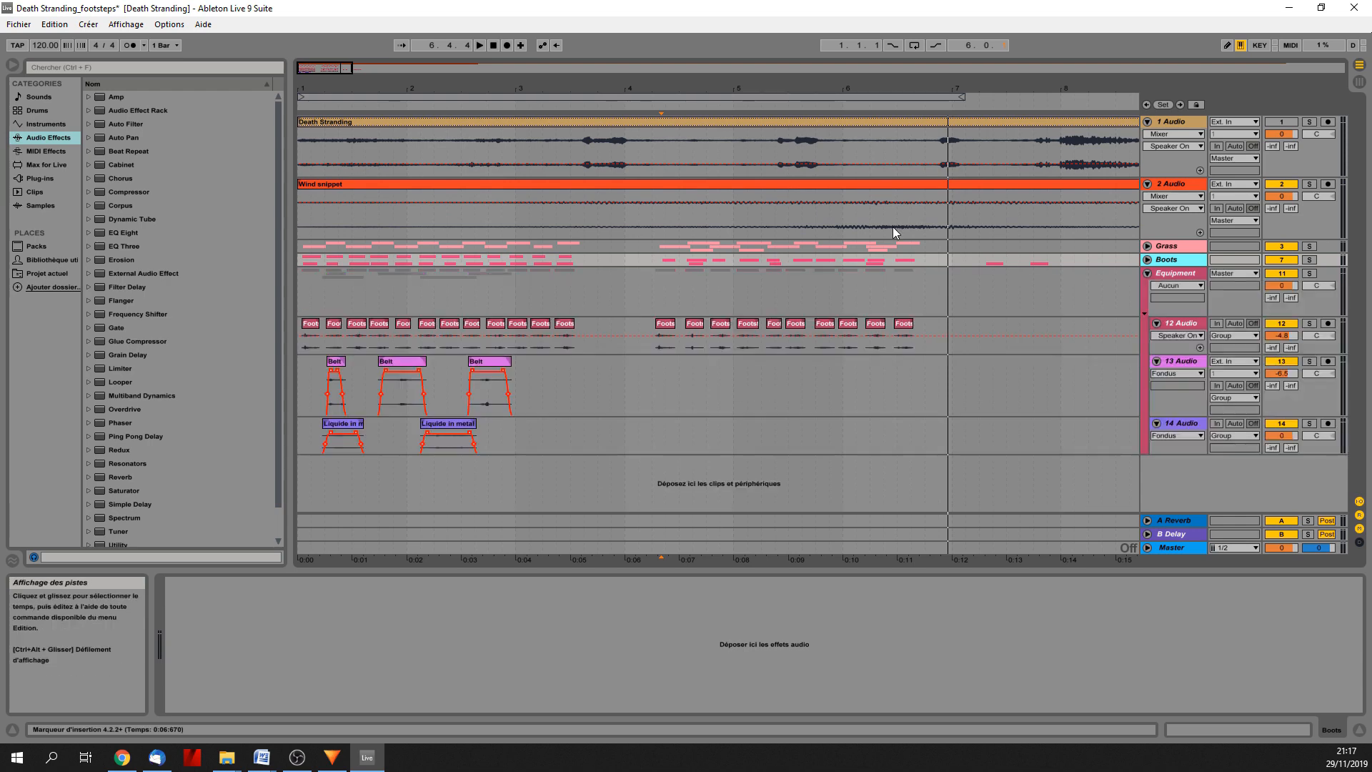
{"action": "left_click", "coordinate": [492, 47]}
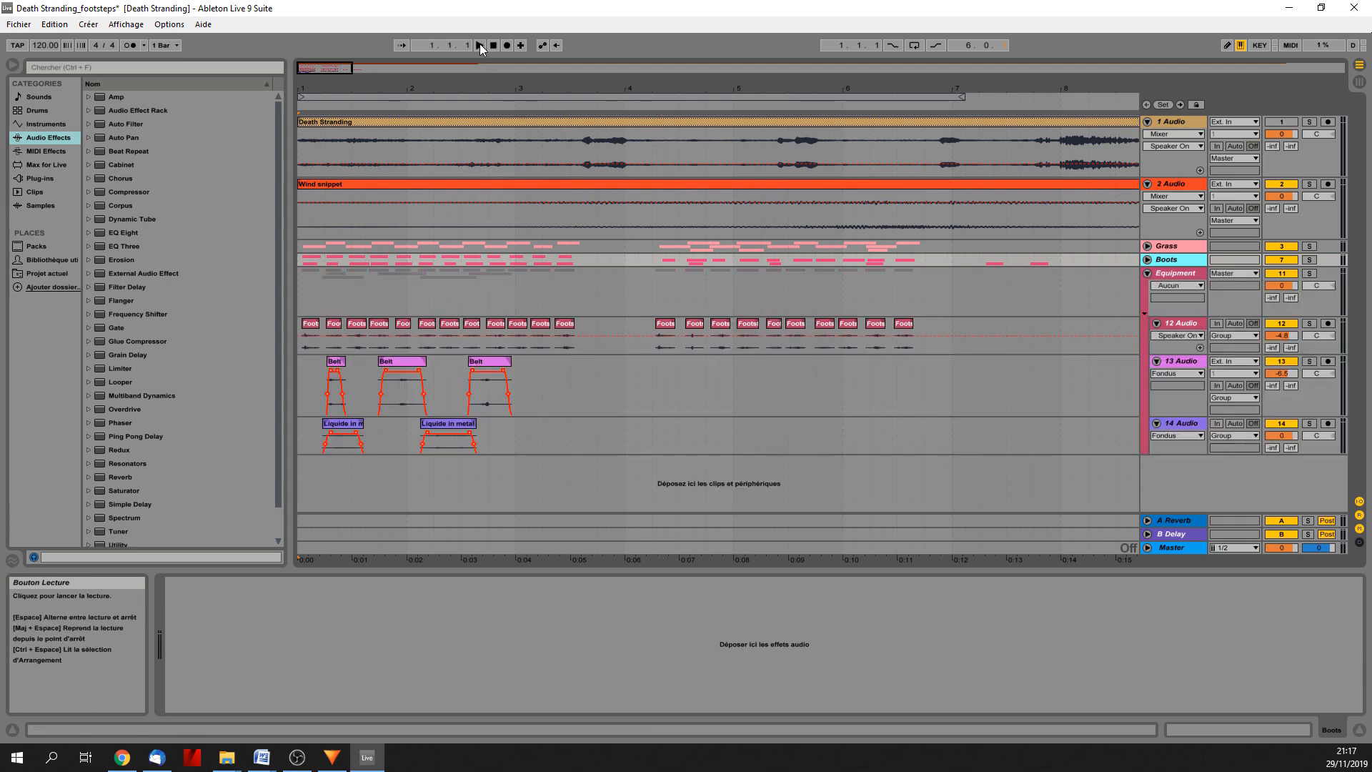
{"action": "left_click", "coordinate": [1308, 273]}
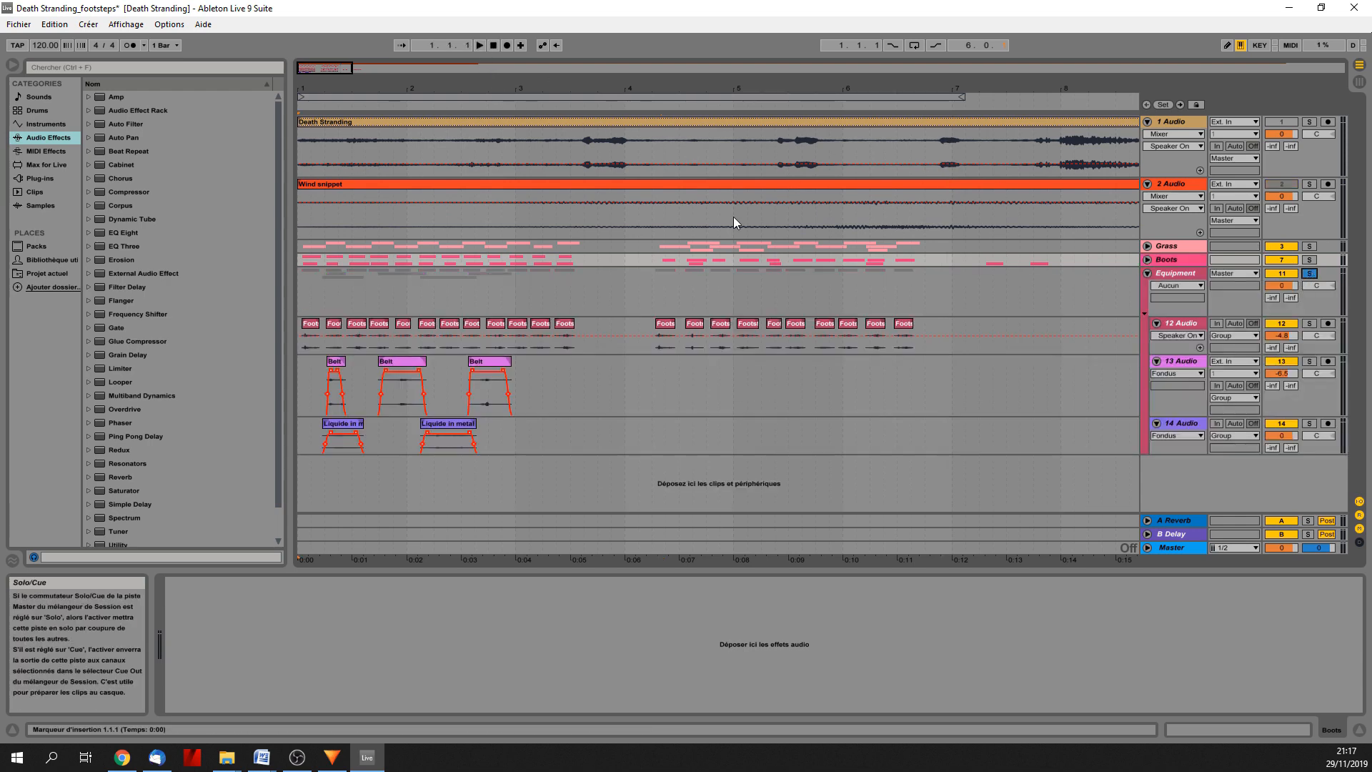
{"action": "left_click", "coordinate": [481, 45]}
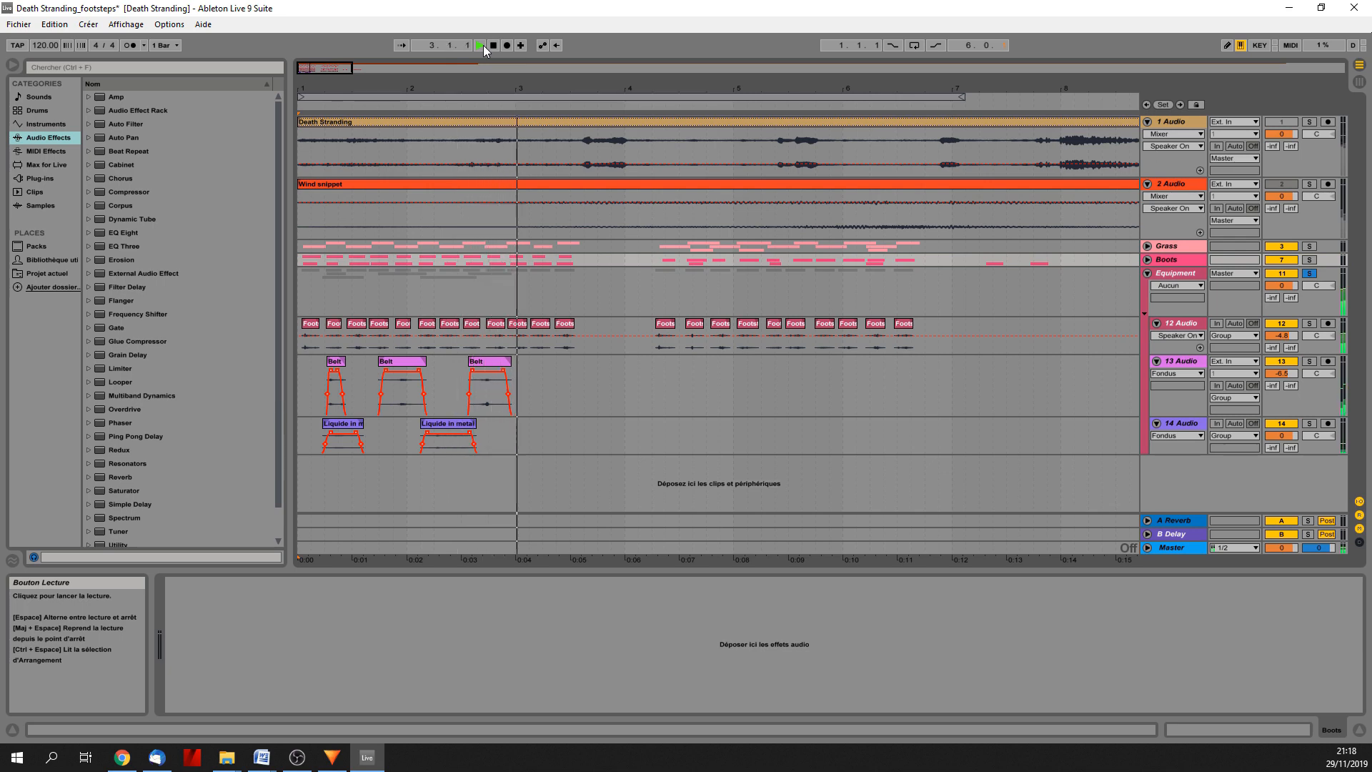
{"action": "left_click", "coordinate": [651, 368]}
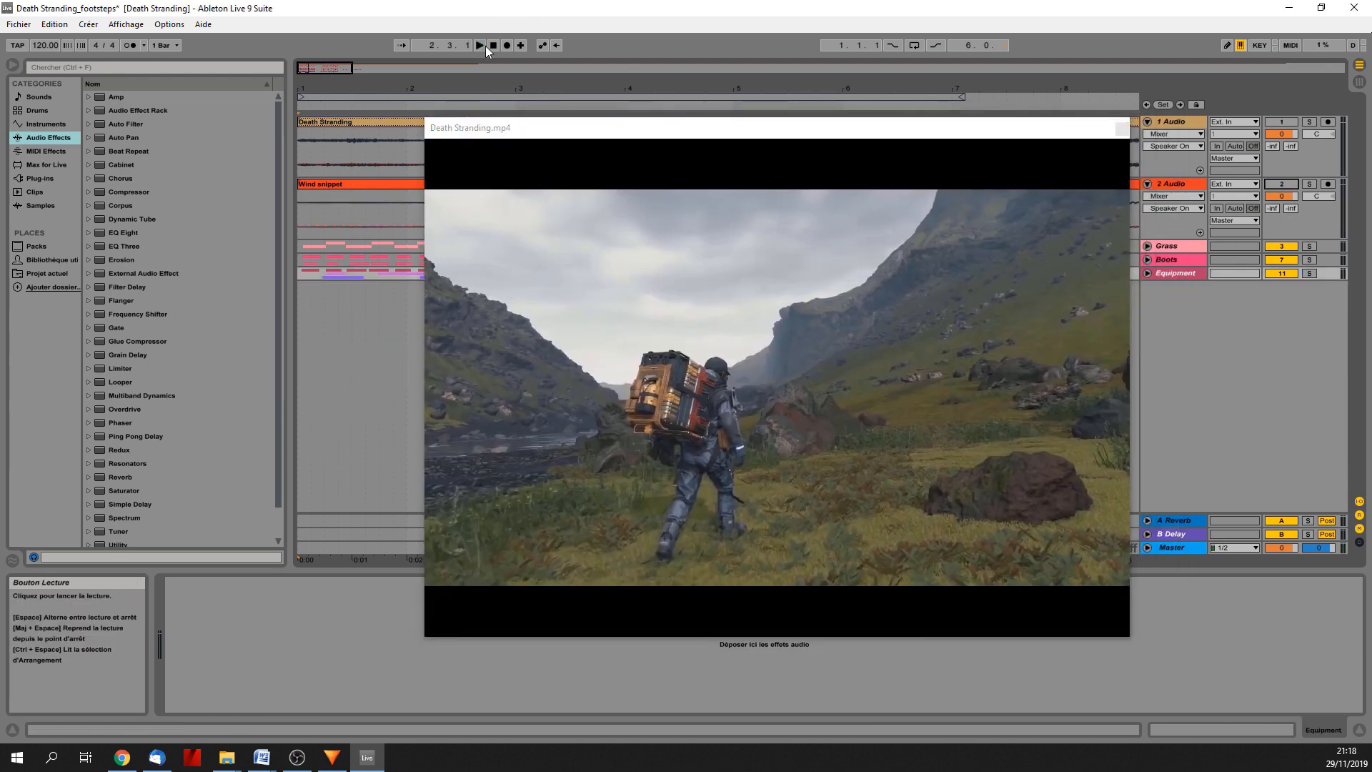
Play all three footstep groups together from the start against the video, stopping in bar 4.
{"action": "left_click", "coordinate": [483, 46]}
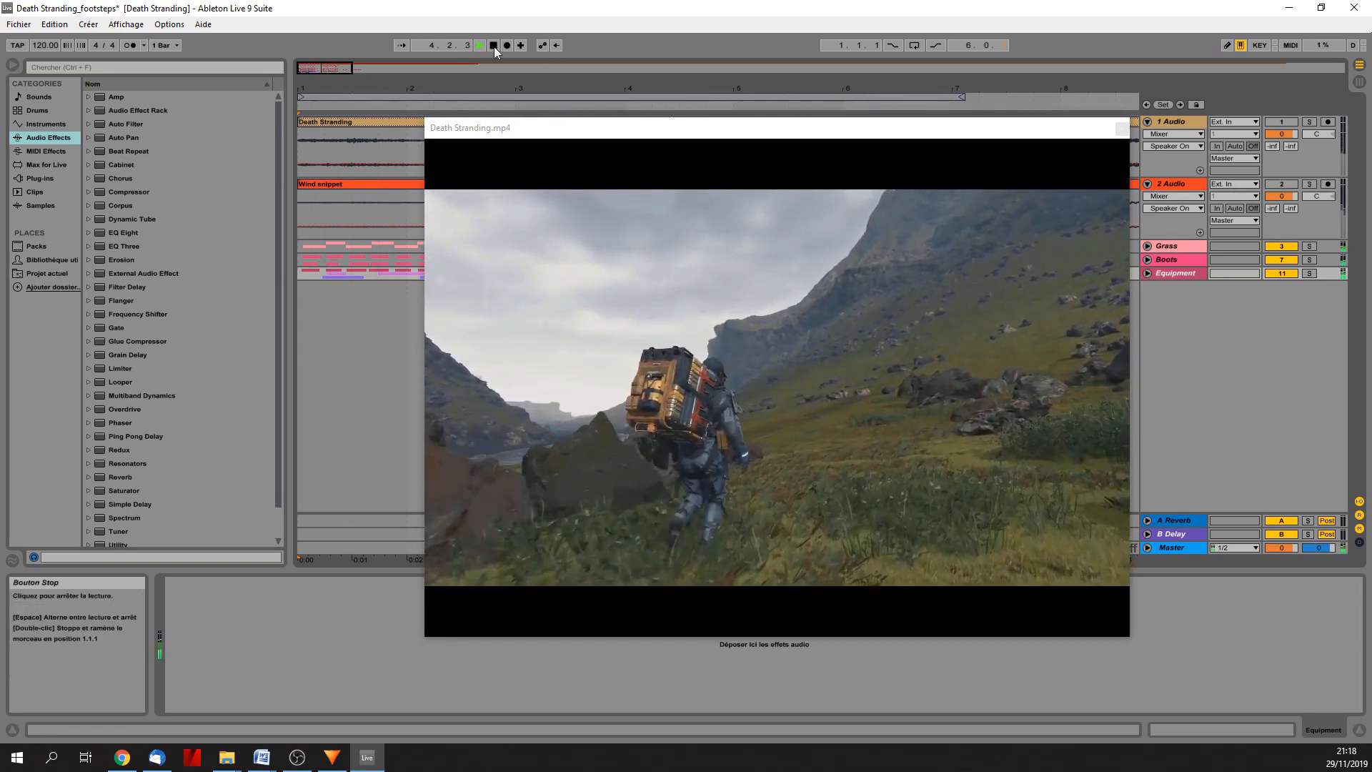
{"action": "left_click", "coordinate": [493, 45]}
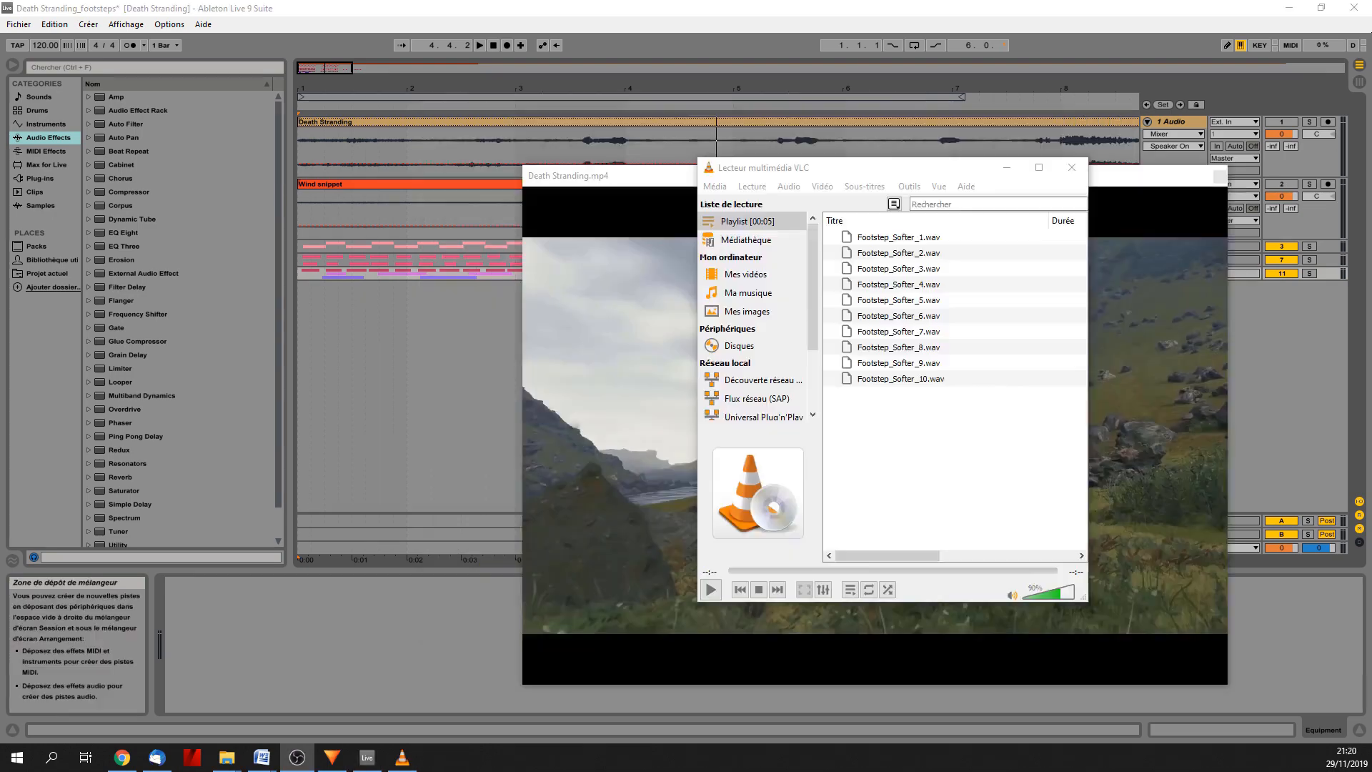
In VLC, play the Footstep_Softer recordings, clear the playlist and play Footstep_Soft_1.wav to Footstep_Soft_10.wav.
{"action": "left_click", "coordinate": [873, 167]}
{"action": "left_click", "coordinate": [710, 592]}
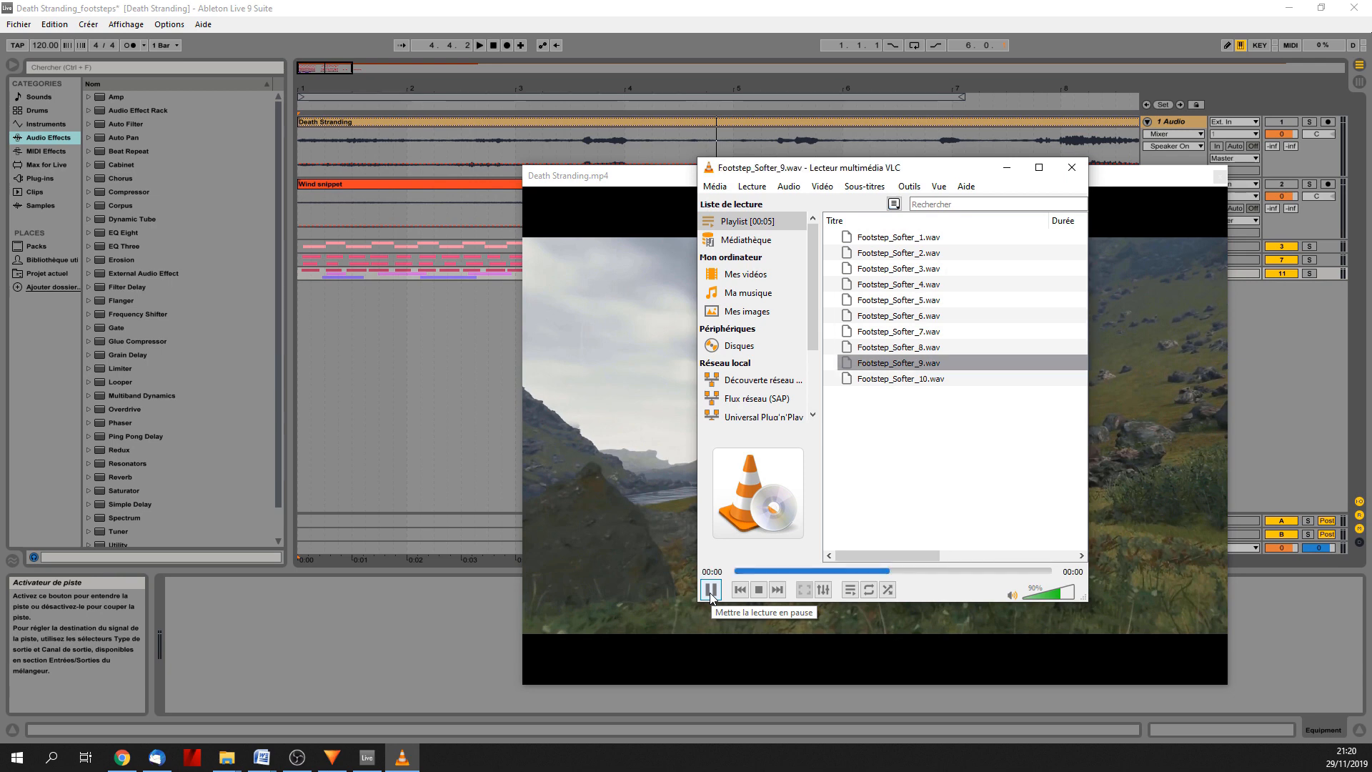
{"action": "left_click_drag", "start_coordinate": [929, 450], "coordinate": [878, 246]}
{"action": "key", "text": "Delete"}
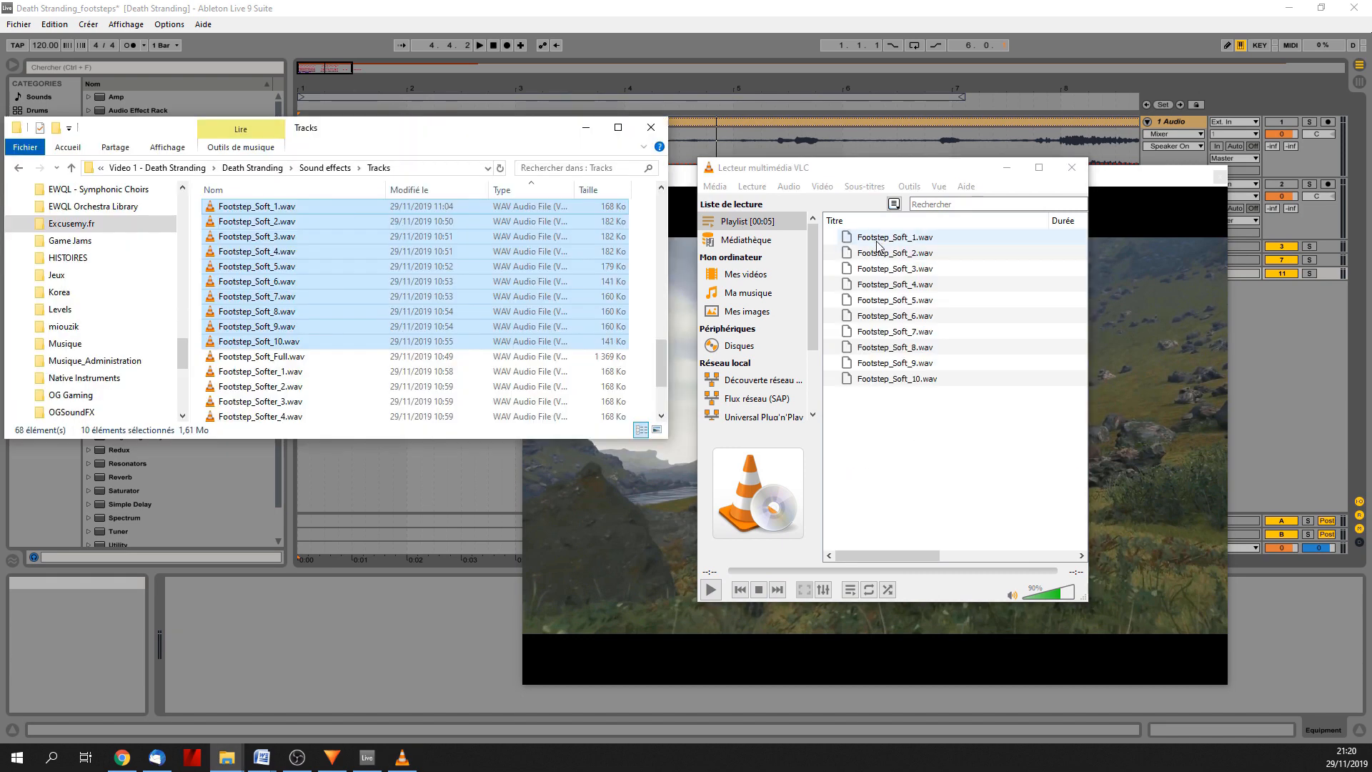
{"action": "double_click", "coordinate": [869, 240]}
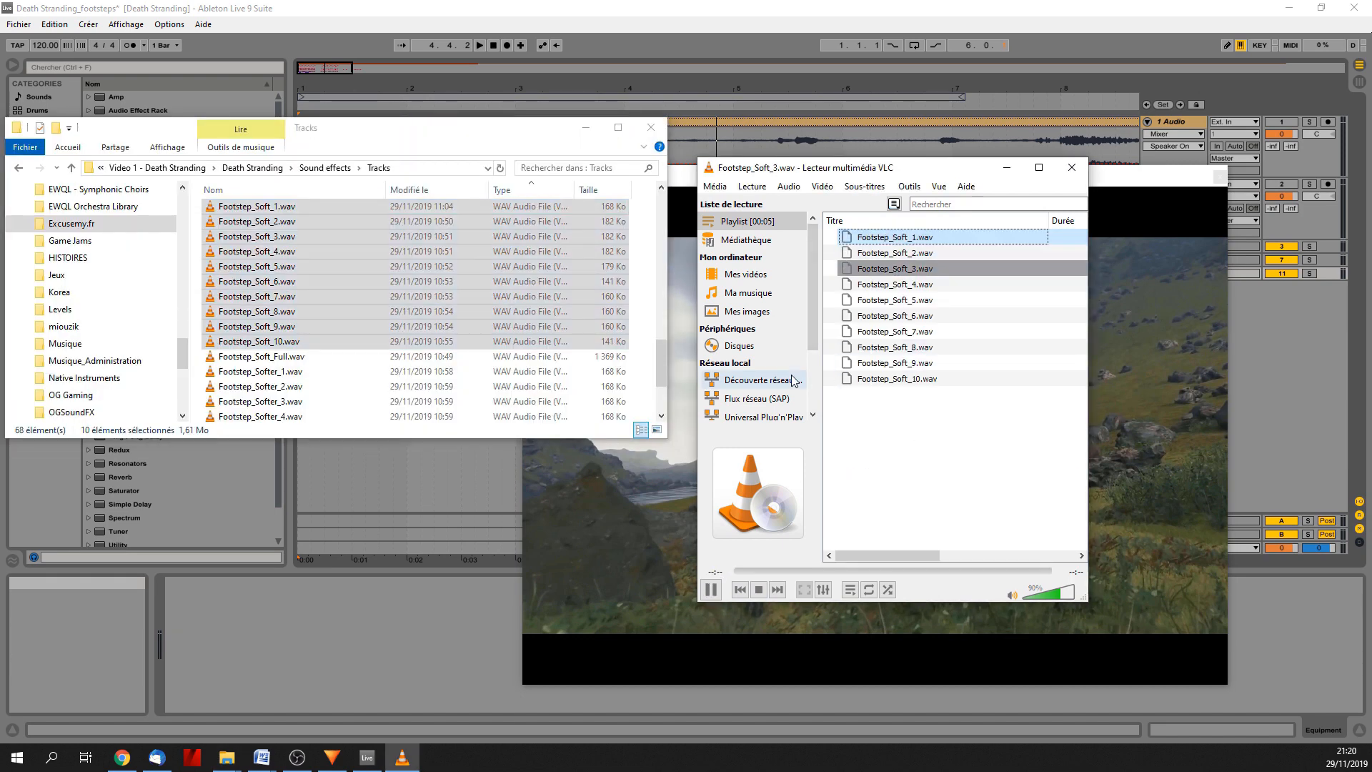
Select Footstep_Heavy_1.wav to Footstep_Heavy_12.wav in the Tracks folder and open them for playback.
{"action": "scroll", "coordinate": [309, 284], "scroll_direction": "up", "scroll_amount": 3}
{"action": "scroll", "coordinate": [310, 285], "scroll_direction": "up", "scroll_amount": 2}
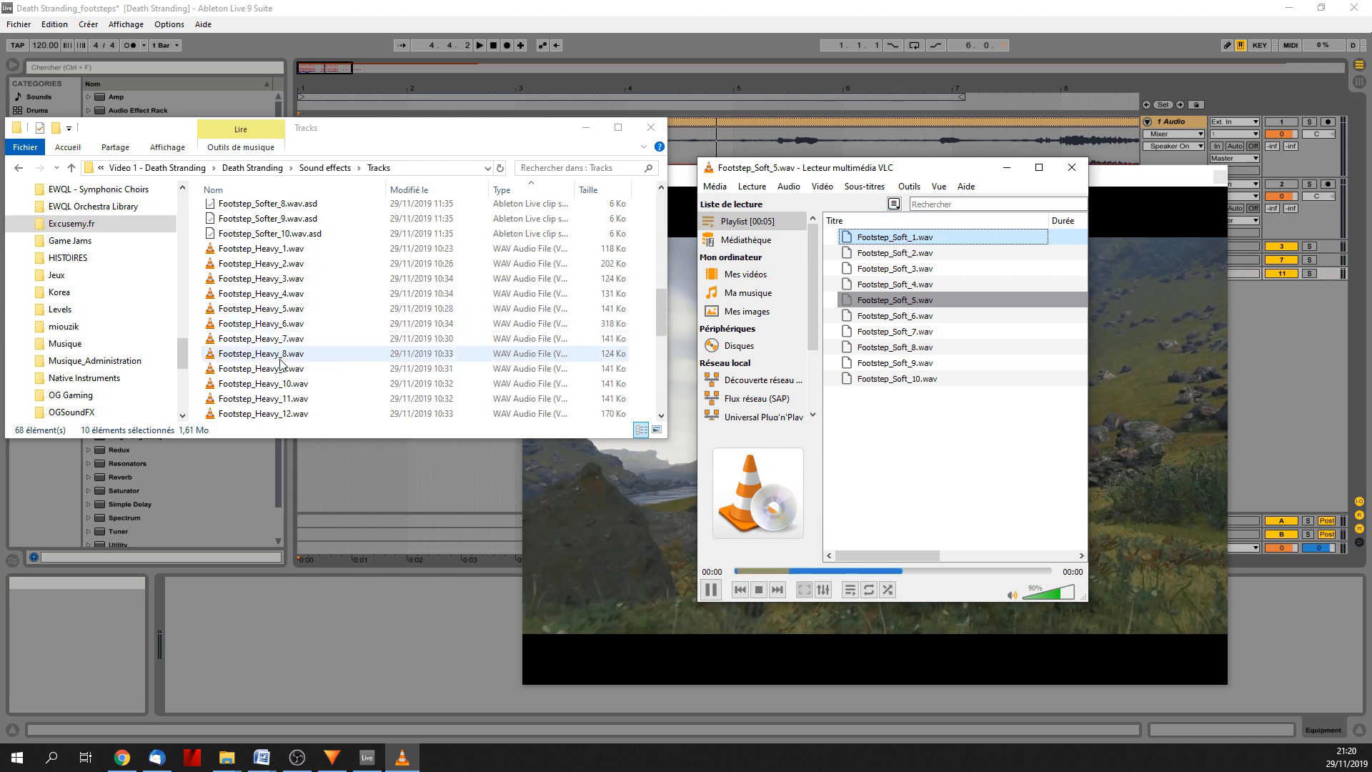
{"action": "left_click", "coordinate": [264, 369]}
{"action": "key", "text": "shift+Up"}
{"action": "key", "text": "shift+Up"}
{"action": "key", "text": "shift+Up"}
{"action": "key", "text": "shift+Up"}
{"action": "key", "text": "shift+Up"}
{"action": "key", "text": "shift+Up"}
{"action": "key", "text": "shift+Up"}
{"action": "key", "text": "shift+Up"}
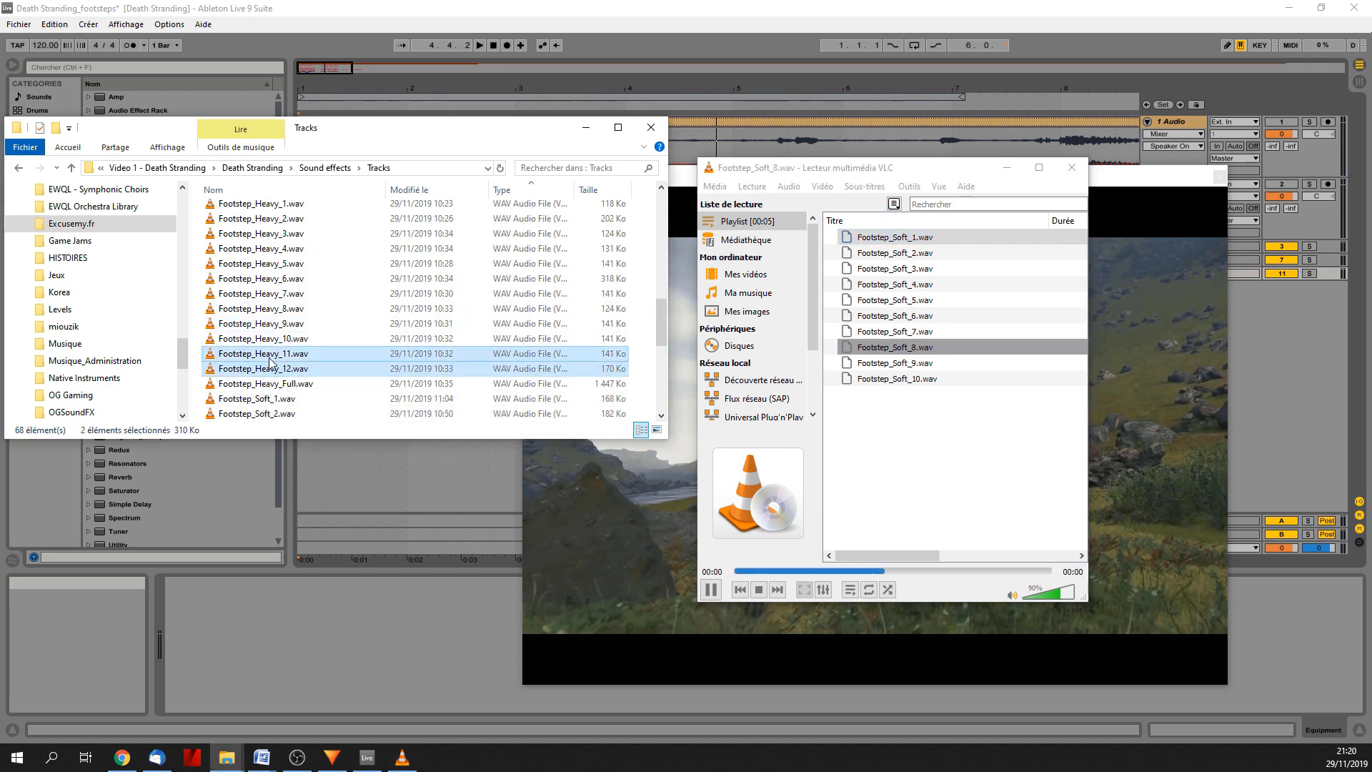
{"action": "key", "text": "shift+Up"}
{"action": "key", "text": "shift+Up"}
{"action": "key", "text": "shift+Up"}
{"action": "key", "text": "shift+Up"}
{"action": "key", "text": "shift+Up"}
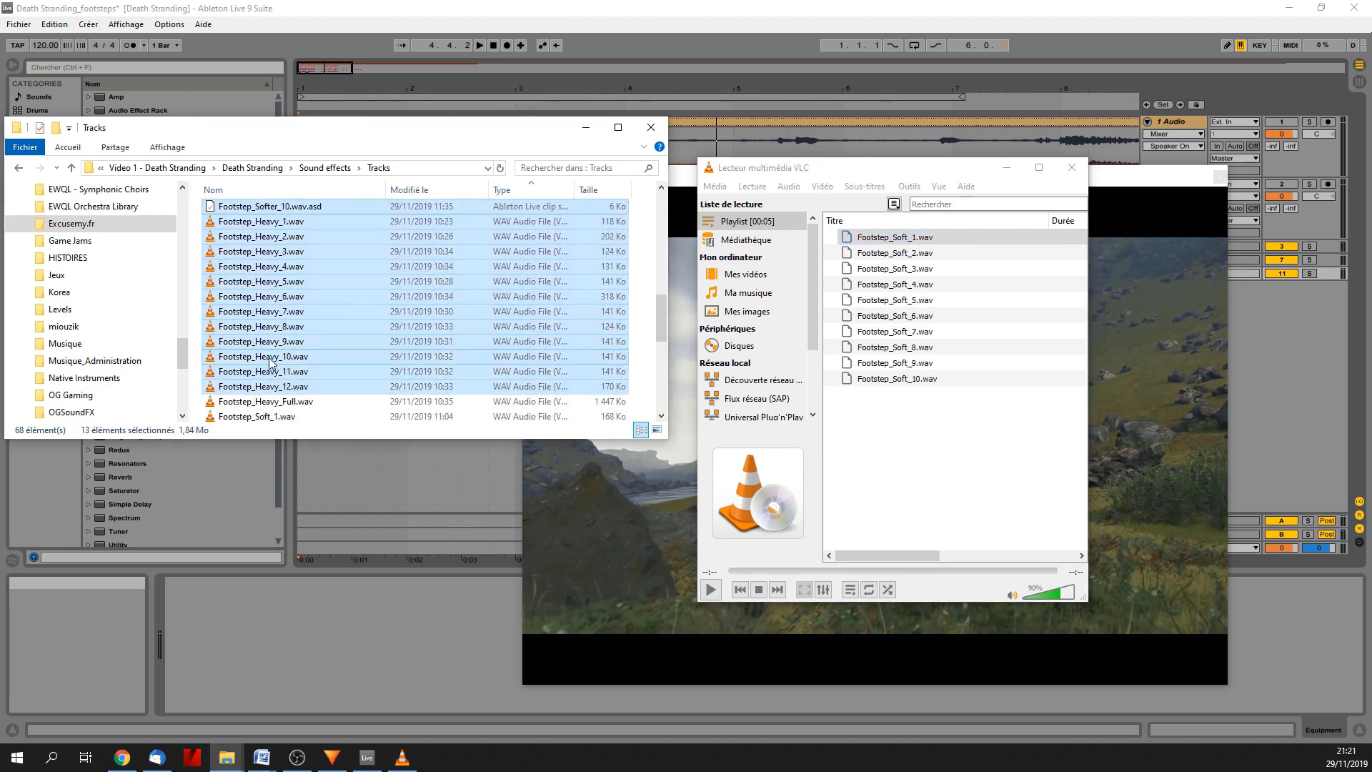
{"action": "key", "text": "shift+Down"}
{"action": "key", "text": "shift+Down"}
{"action": "key", "text": "Return"}
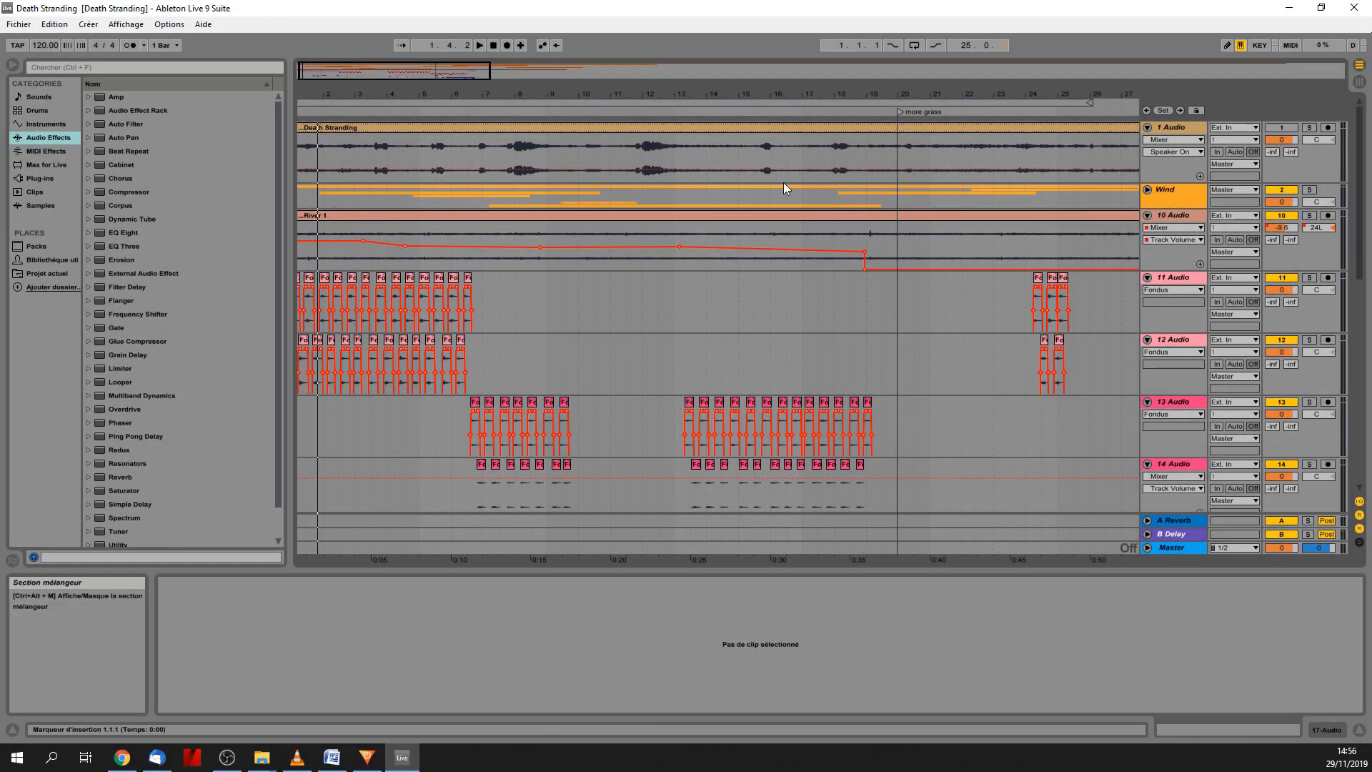
In the full Death Stranding set, bring the video over the arrangement, play the whole mix to about bar 26 and move the video aside.
{"action": "mouse_move", "coordinate": [1363, 207]}
{"action": "left_mouse_down"}
{"action": "mouse_move", "coordinate": [1367, 420]}
{"action": "mouse_move", "coordinate": [1370, 196]}
{"action": "left_mouse_up"}
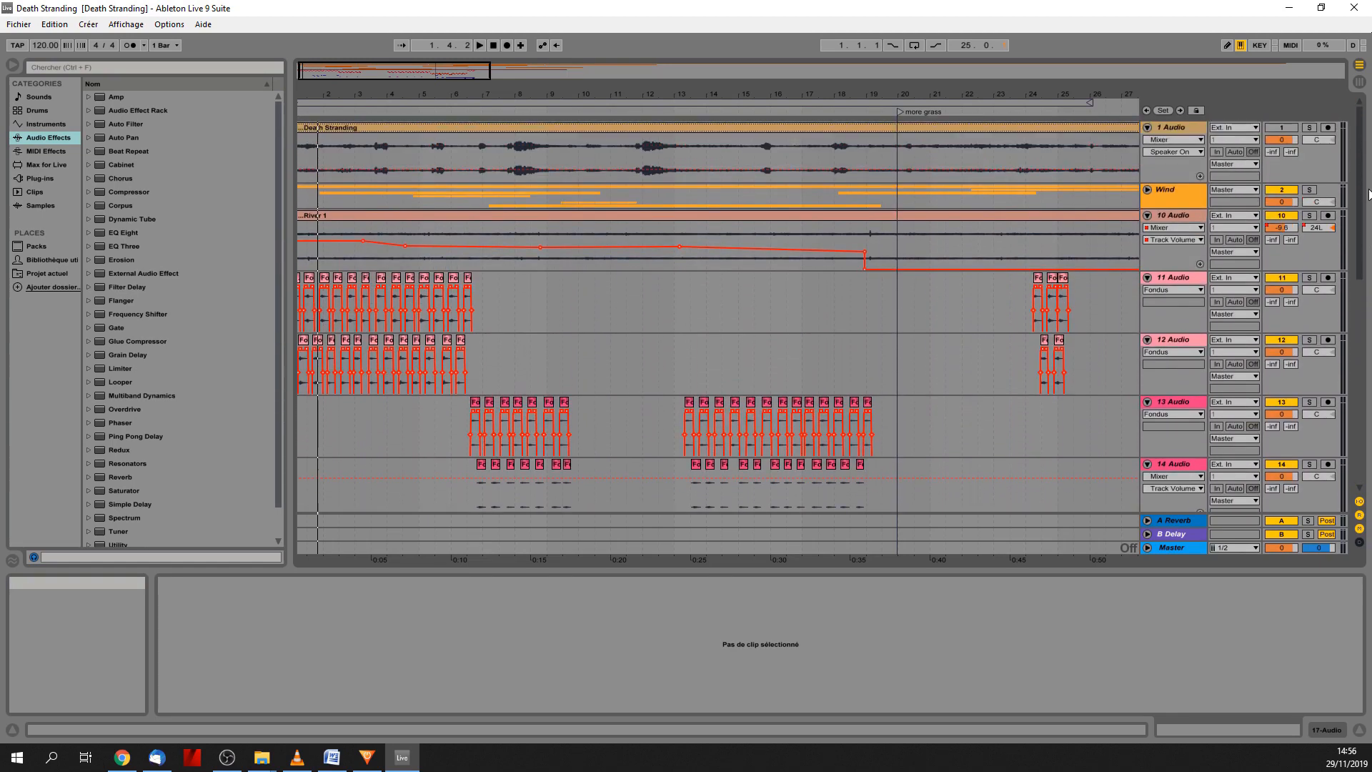
{"action": "left_click_drag", "start_coordinate": [1371, 107], "coordinate": [811, 146]}
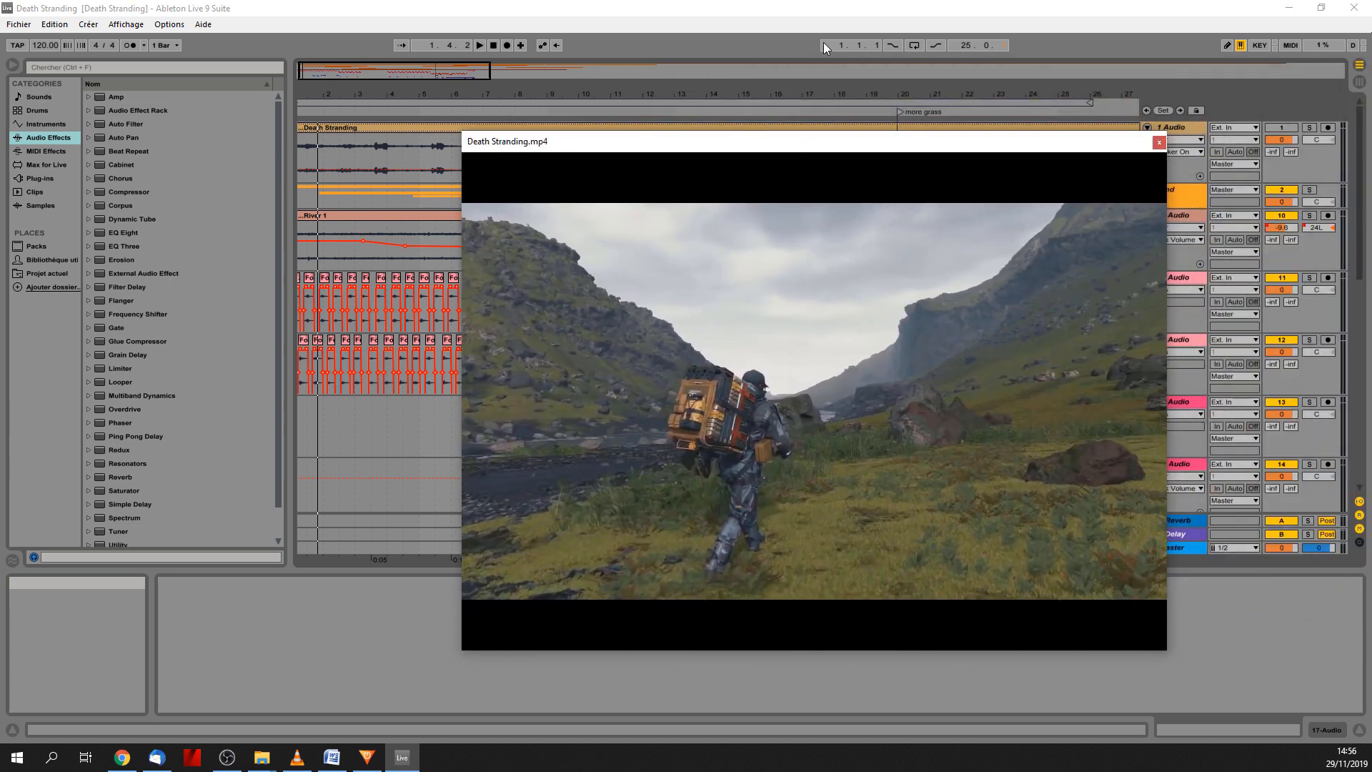
{"action": "left_click", "coordinate": [480, 45]}
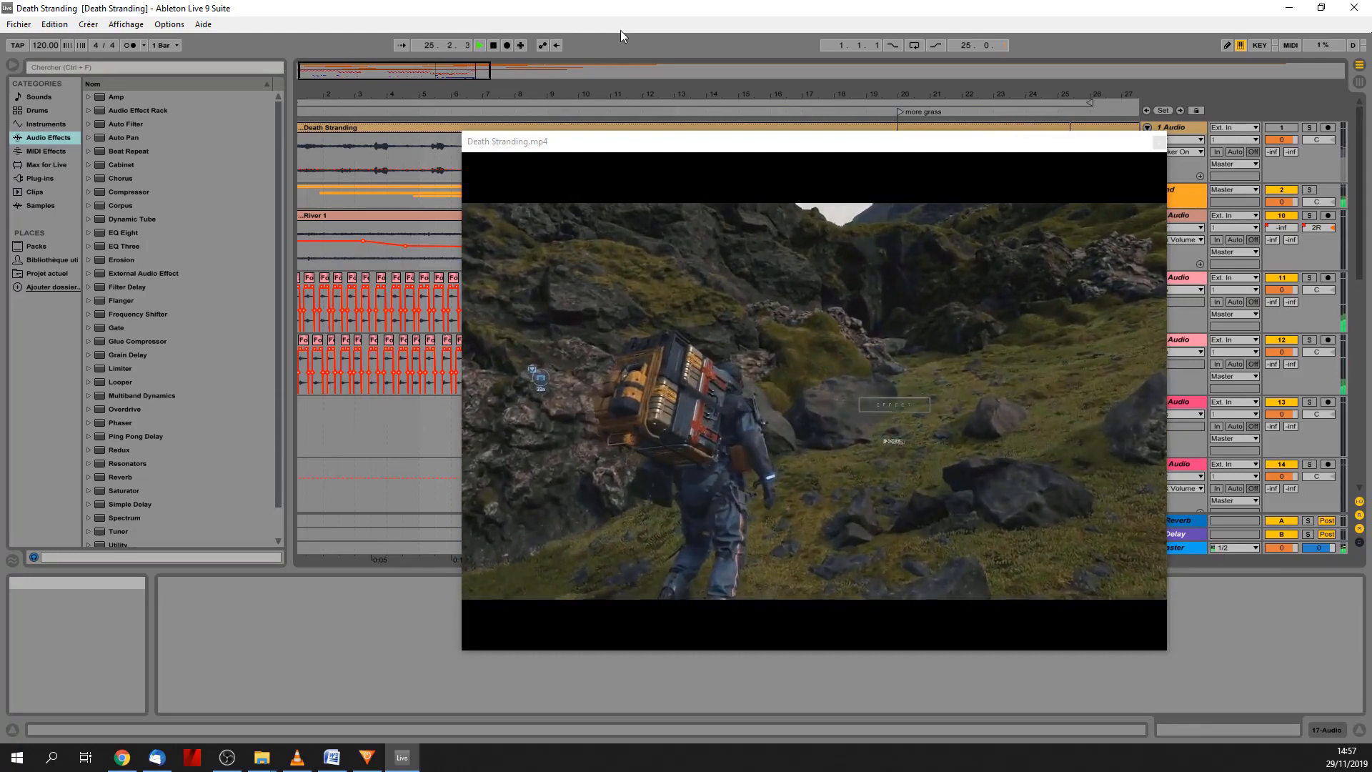
{"action": "left_click", "coordinate": [495, 45]}
{"action": "left_click_drag", "start_coordinate": [732, 150], "coordinate": [1371, 165]}
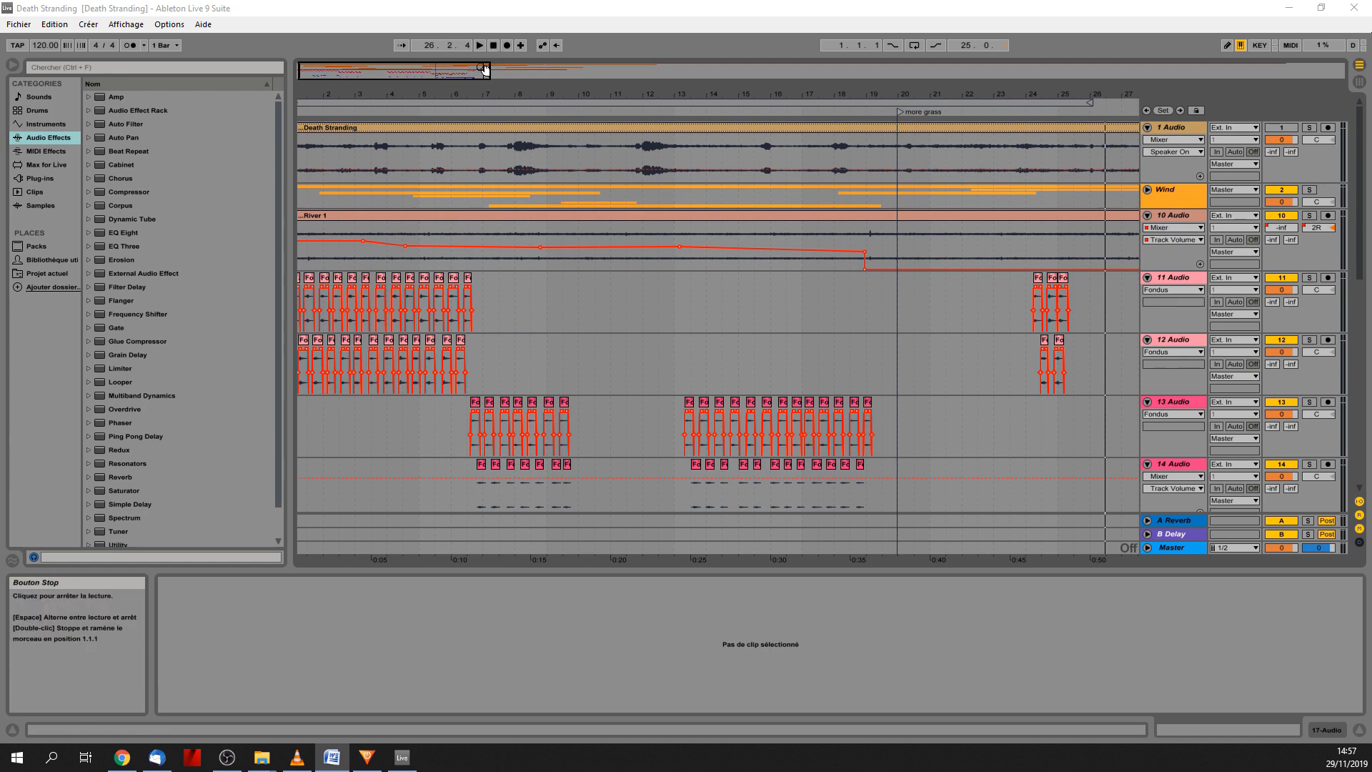
Replay the opening bars from the start at a closer zoom, with the video window positioned clear of the 13 and 14 Audio clips.
{"action": "left_click", "coordinate": [493, 45]}
{"action": "left_click_drag", "start_coordinate": [460, 71], "coordinate": [395, 183]}
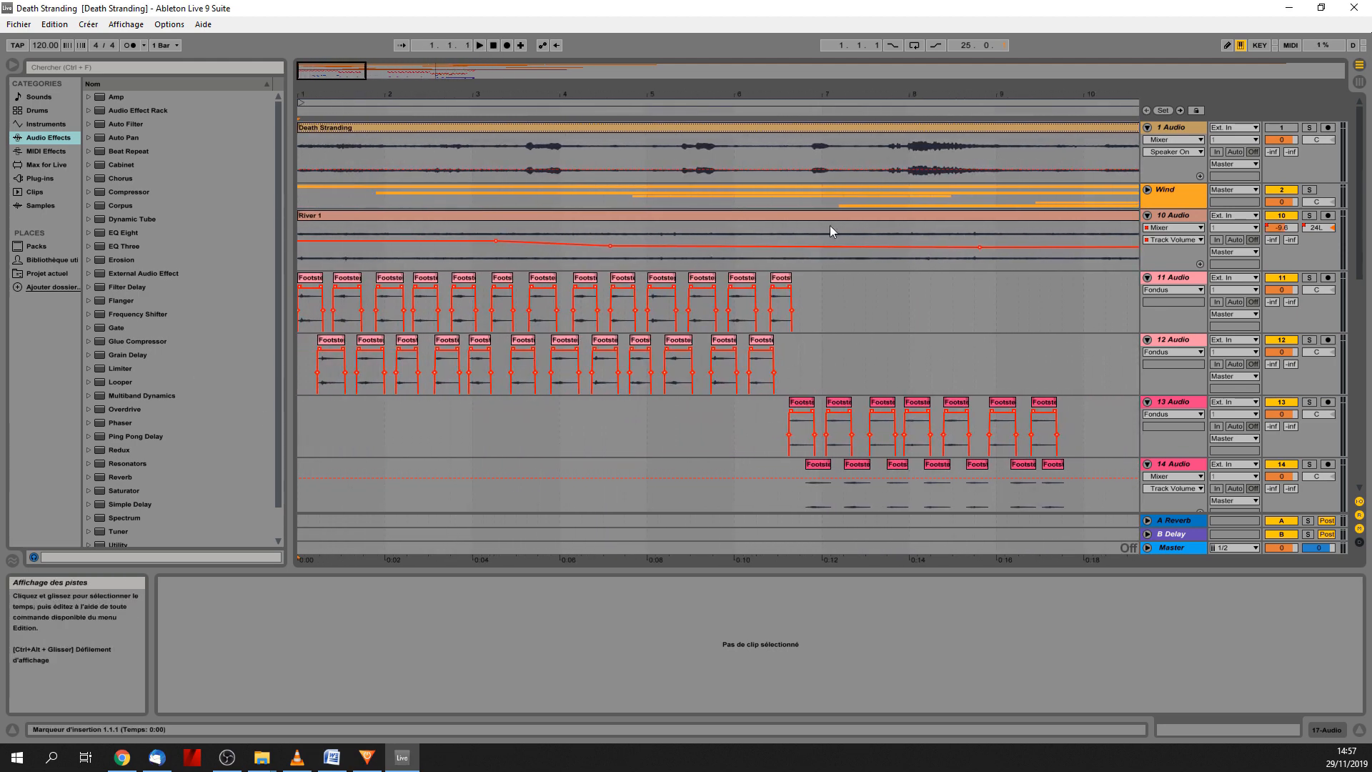
{"action": "left_click", "coordinate": [477, 45]}
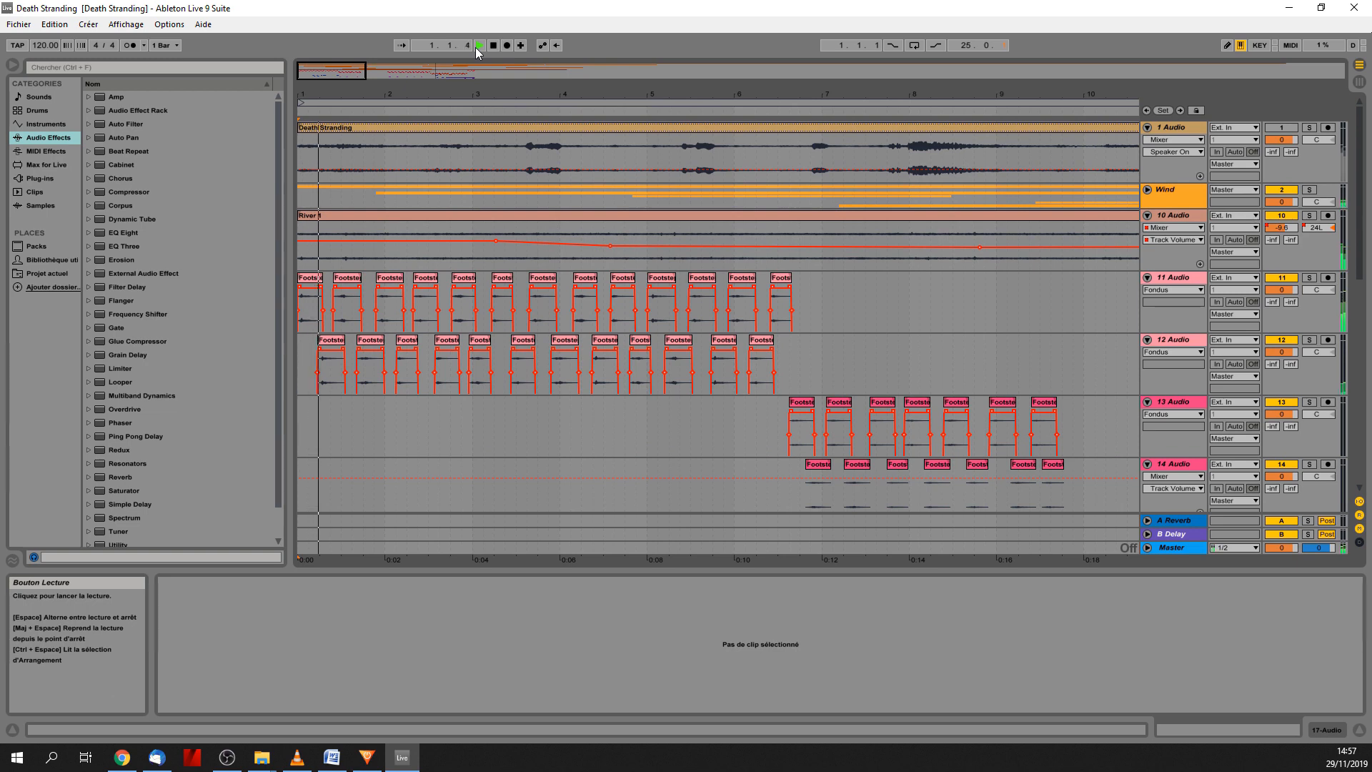
{"action": "left_click_drag", "start_coordinate": [1371, 149], "coordinate": [660, 145]}
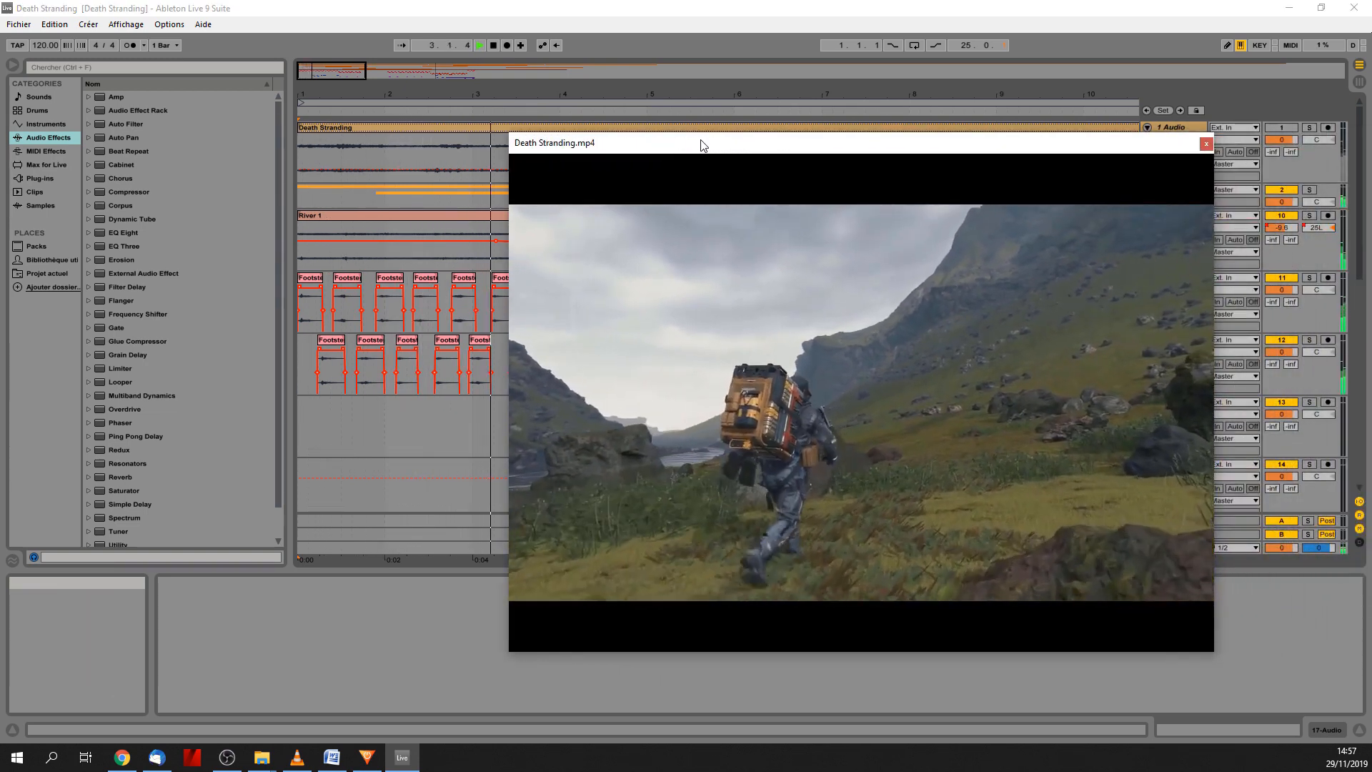
{"action": "left_click_drag", "start_coordinate": [704, 146], "coordinate": [616, 161]}
{"action": "left_click_drag", "start_coordinate": [1001, 163], "coordinate": [606, 218]}
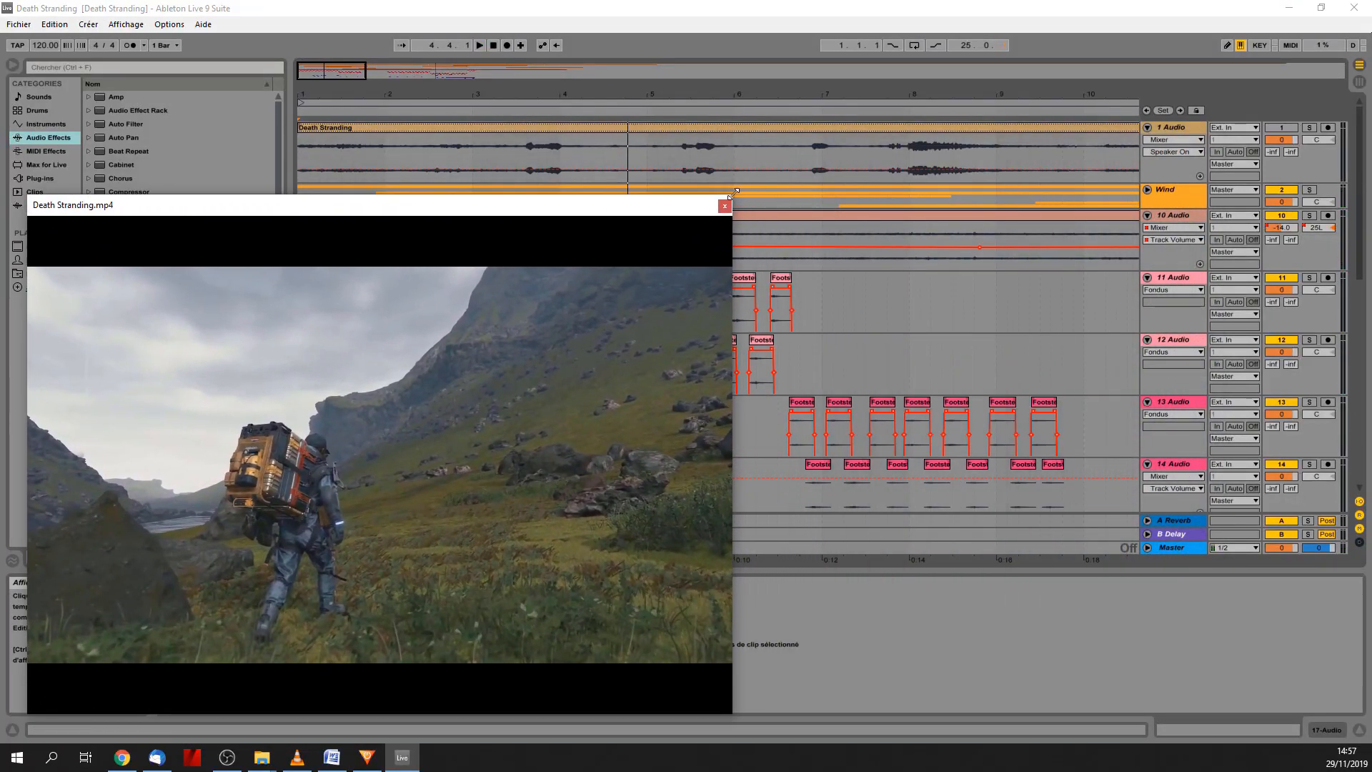
{"action": "left_click_drag", "start_coordinate": [734, 193], "coordinate": [728, 196]}
Play the footstep sections with the video from the 13 Audio clips at bar 6 and the 15 Audio clips at bar 19.
{"action": "left_click", "coordinate": [777, 427]}
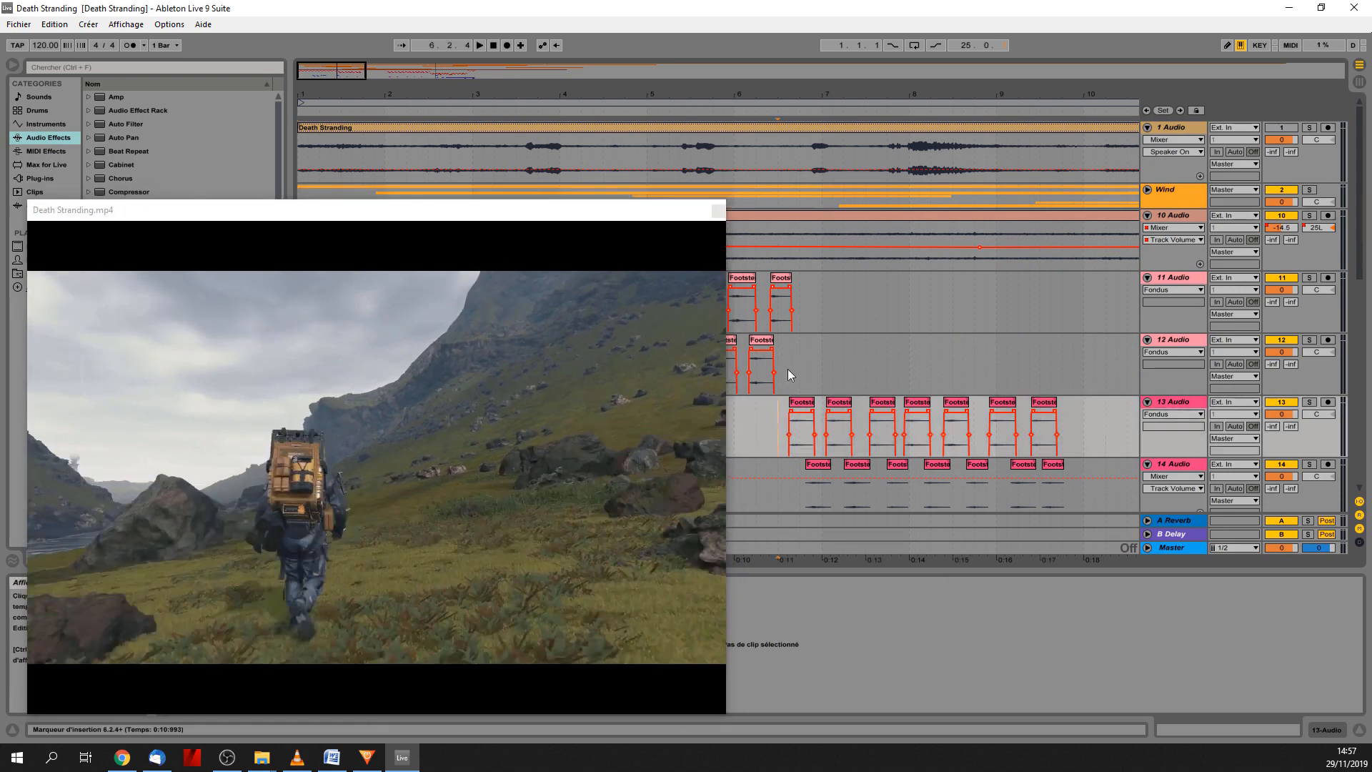
{"action": "left_click", "coordinate": [782, 435]}
{"action": "key", "text": "space"}
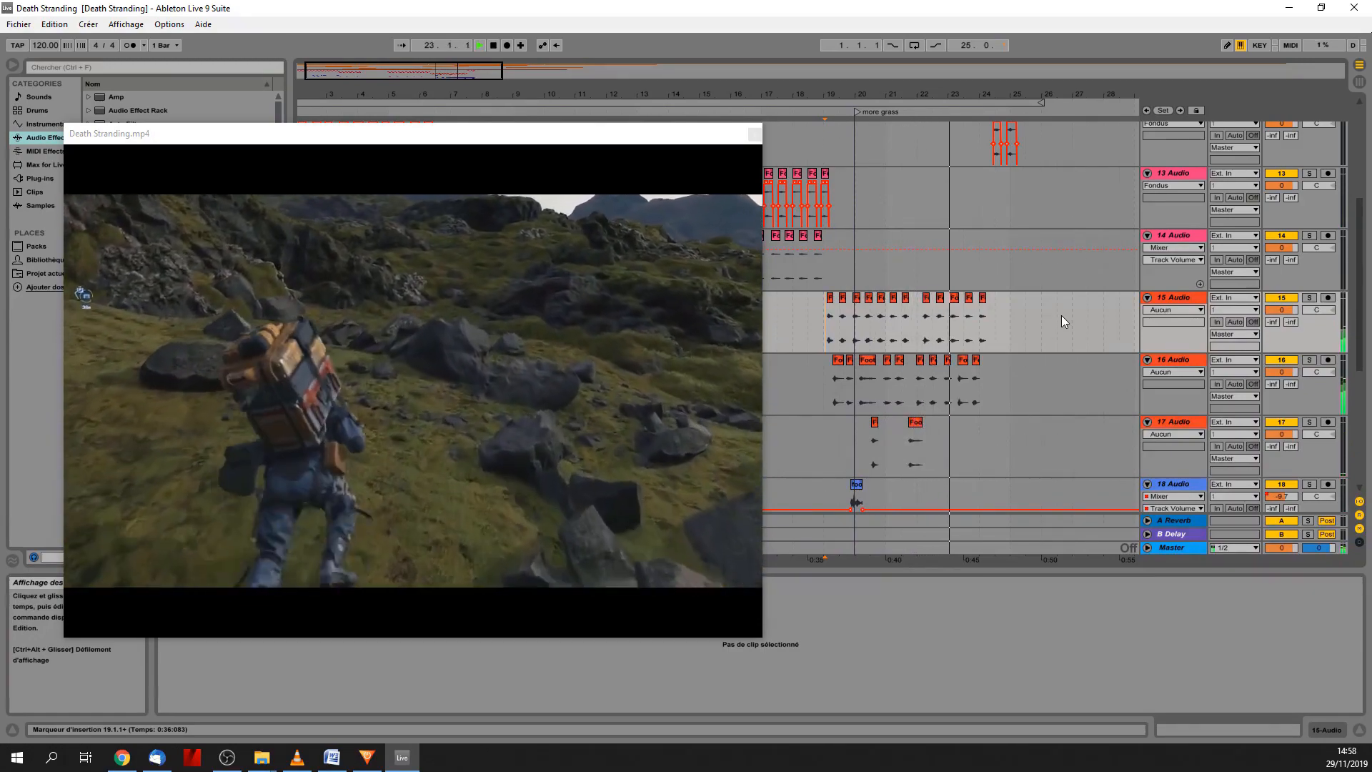
{"action": "key", "text": "space"}
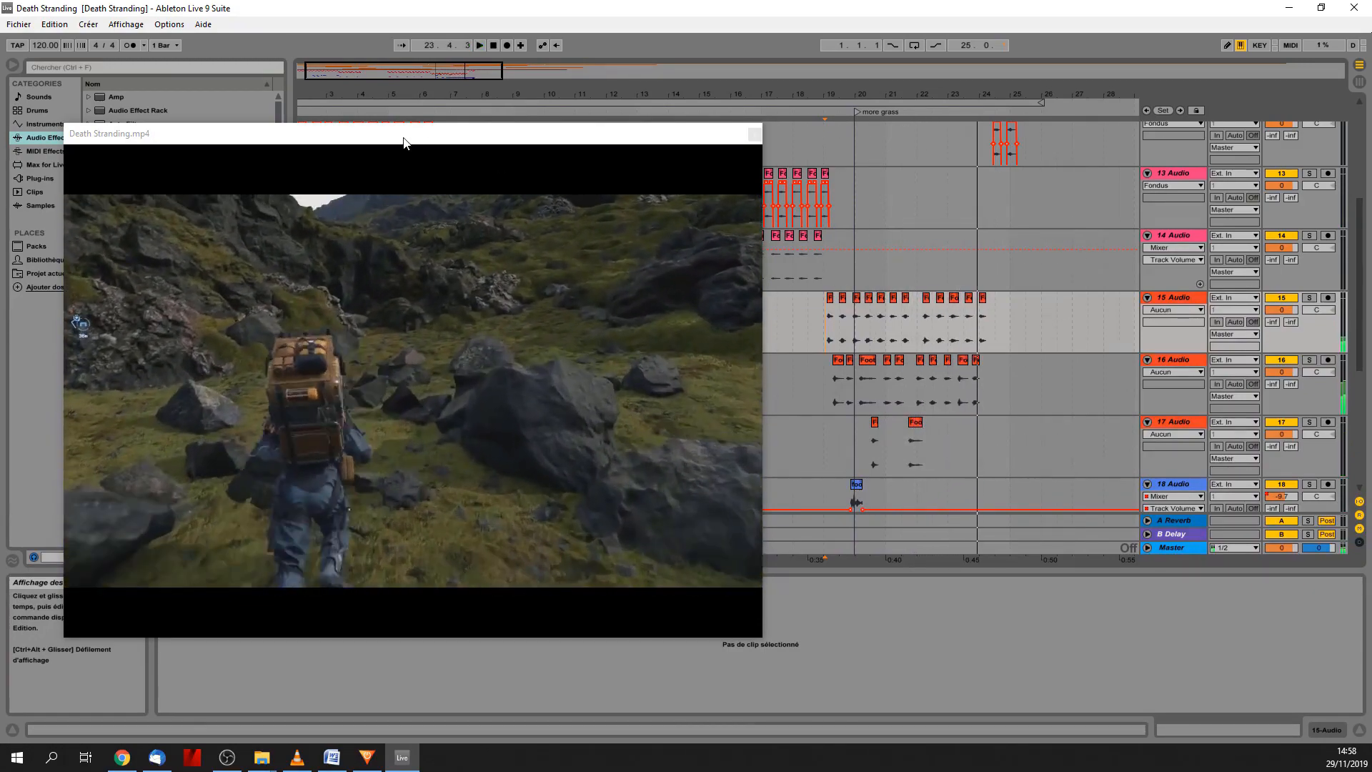
Audition the 18 and 19 Audio tracks in solo from bar 3, with the video moved clear of their clips, and release the solo.
{"action": "left_click_drag", "start_coordinate": [401, 143], "coordinate": [901, 161]}
{"action": "left_click_drag", "start_coordinate": [1365, 218], "coordinate": [1360, 361]}
{"action": "left_click", "coordinate": [775, 170]}
{"action": "left_click", "coordinate": [340, 337]}
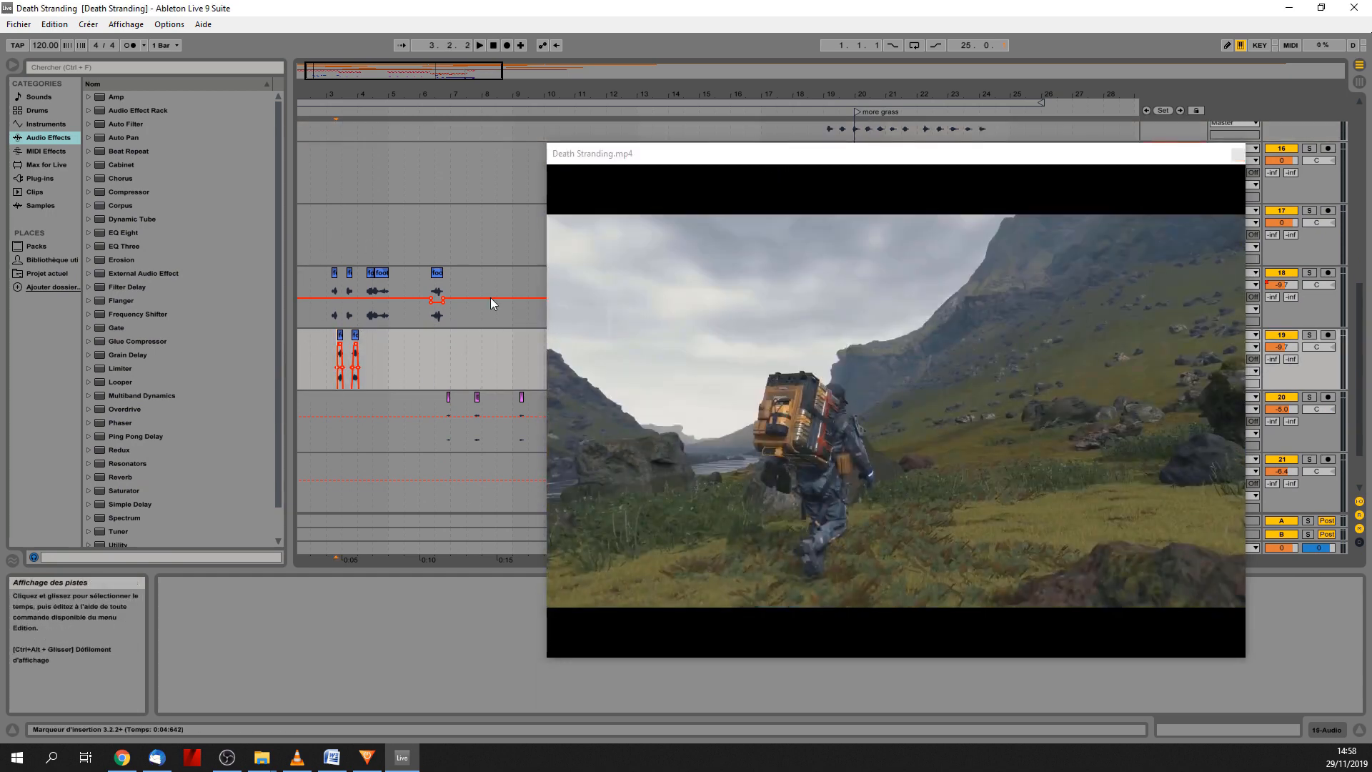
{"action": "left_click_drag", "start_coordinate": [801, 164], "coordinate": [723, 172]}
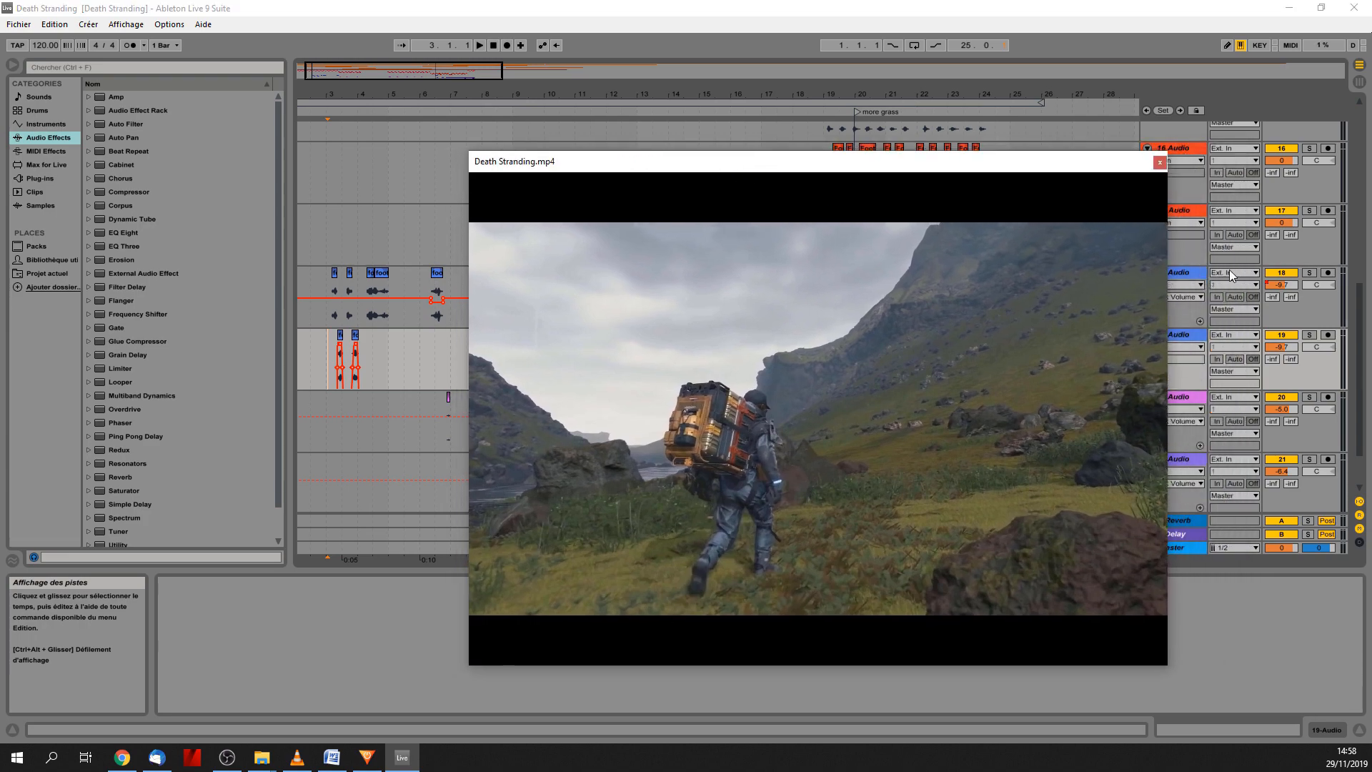
{"action": "key", "text": "space"}
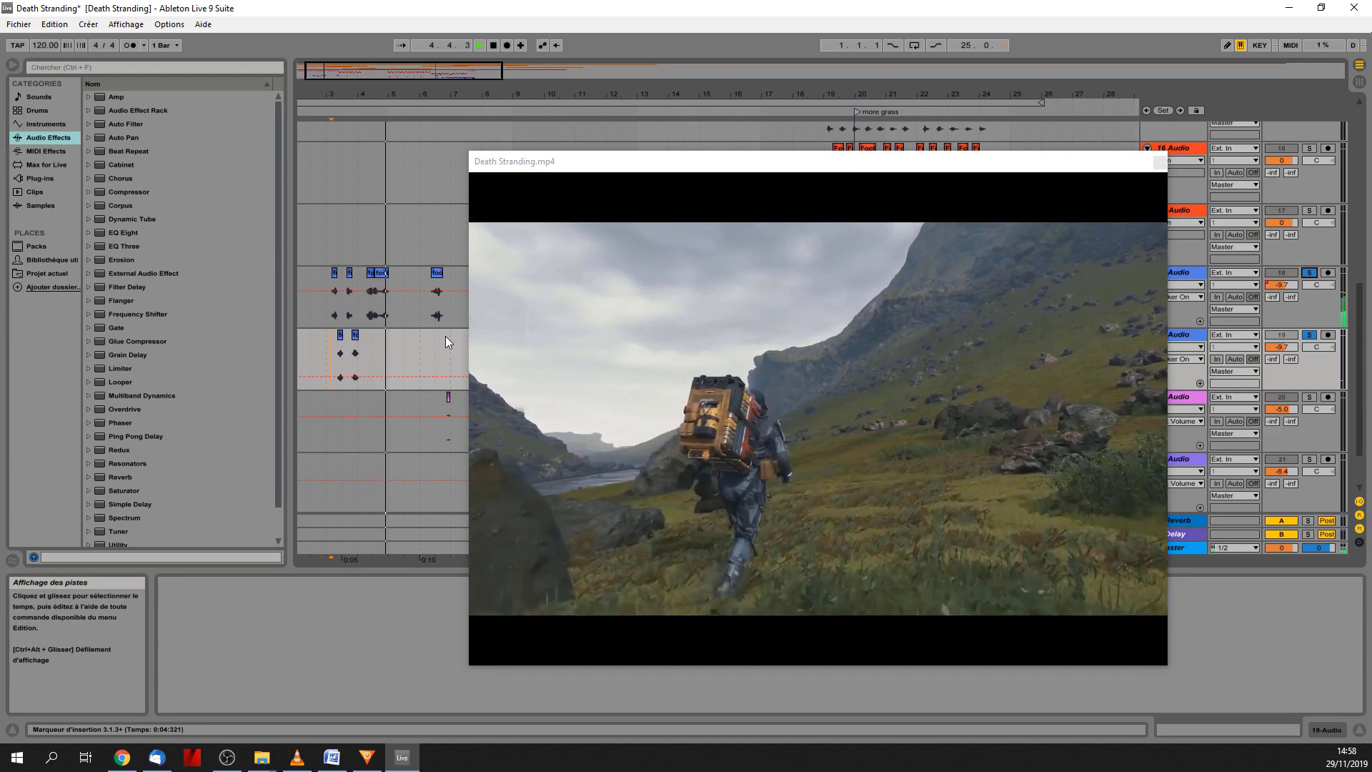
{"action": "key", "text": "space"}
{"action": "left_click", "coordinate": [1309, 273]}
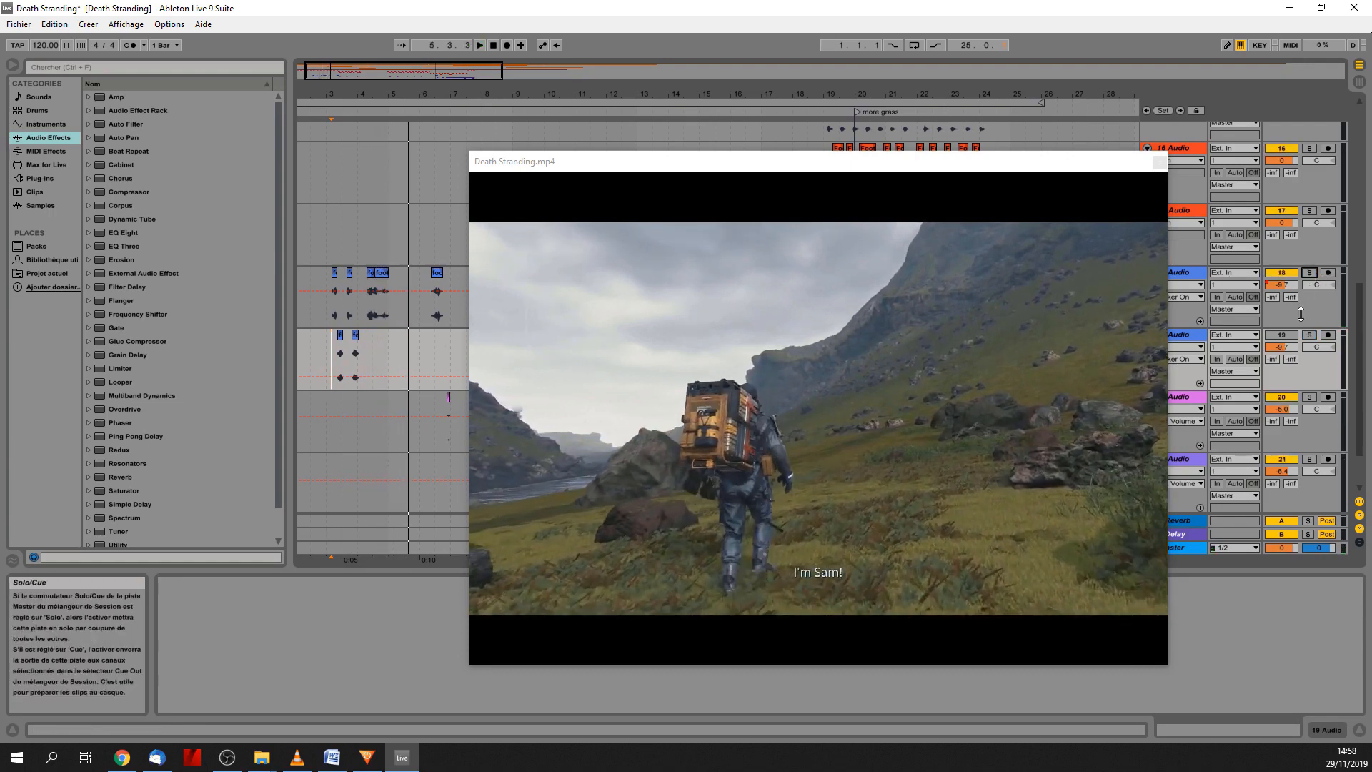
Audition the 20 Audio track in solo from its clips around bars 6, 9 and 13.
{"action": "left_click", "coordinate": [327, 314]}
{"action": "key", "text": "space"}
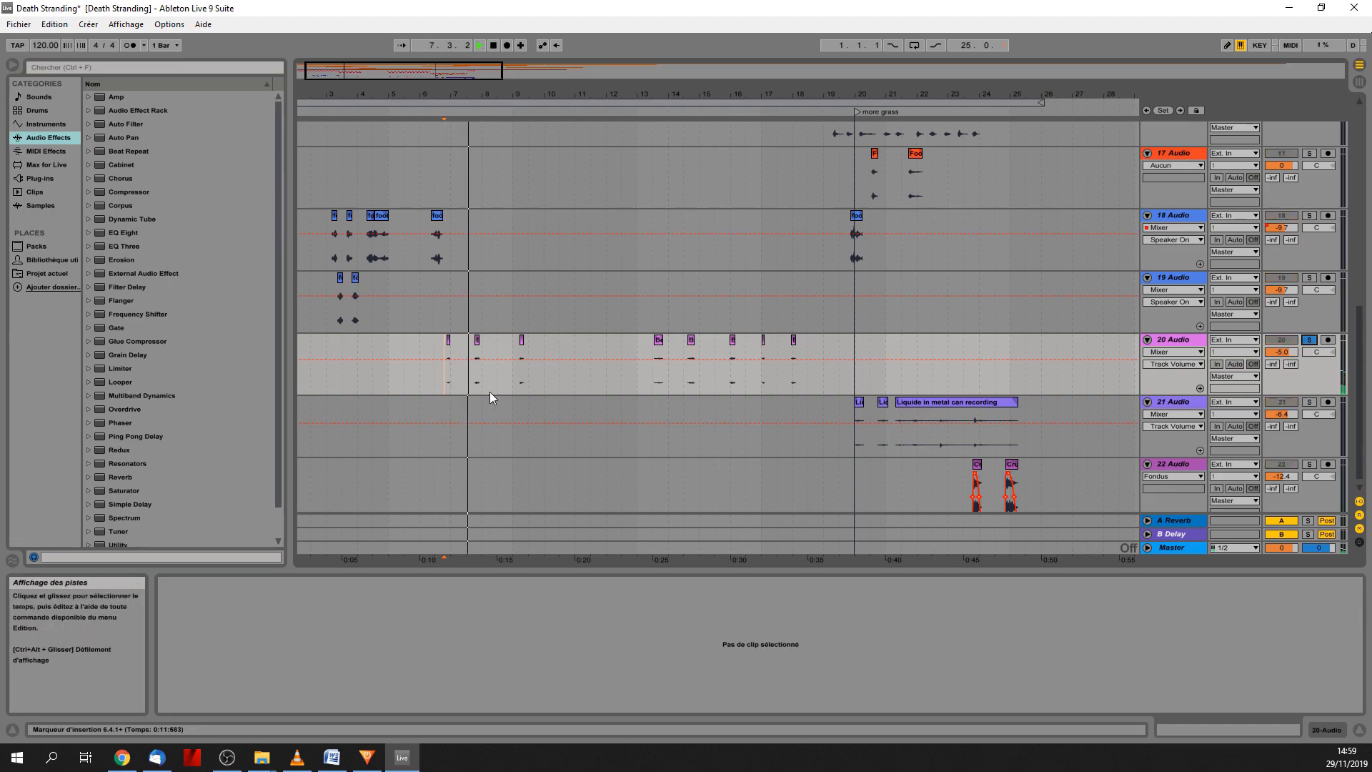
{"action": "left_click", "coordinate": [516, 375]}
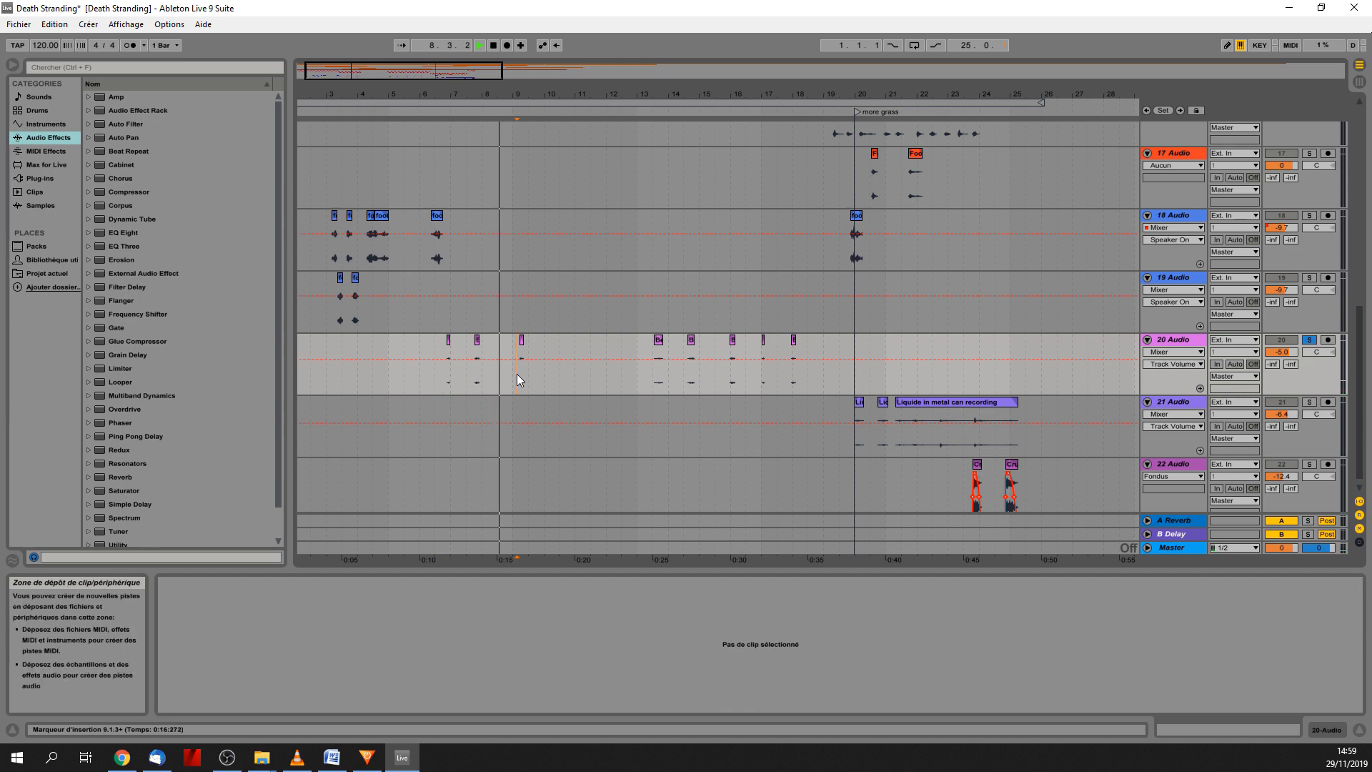
{"action": "left_click", "coordinate": [651, 372]}
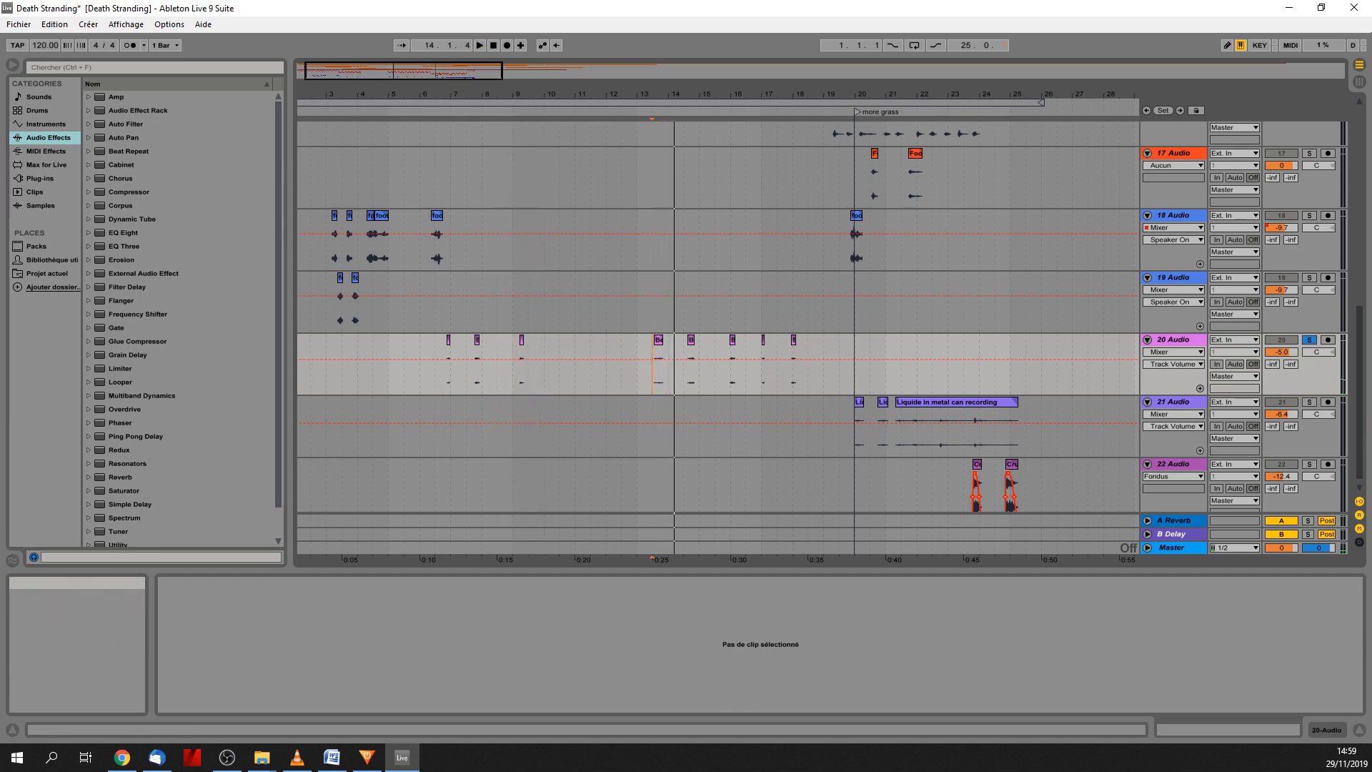
Release the solo on 20 Audio, play the mix with the video from its first clip at bar 6, and close the video window.
{"action": "left_click_drag", "start_coordinate": [1371, 190], "coordinate": [807, 166]}
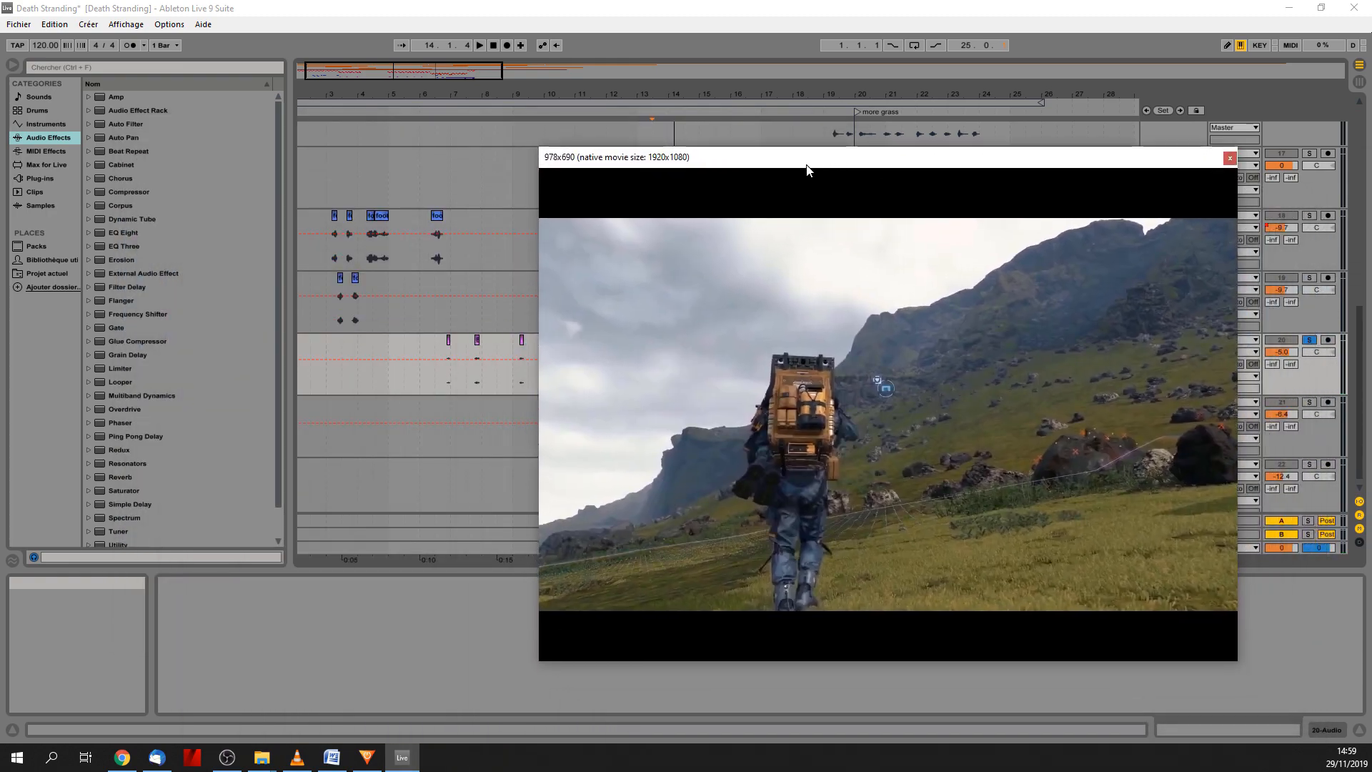
{"action": "left_click", "coordinate": [1308, 339]}
{"action": "left_click", "coordinate": [445, 376]}
{"action": "key", "text": "space"}
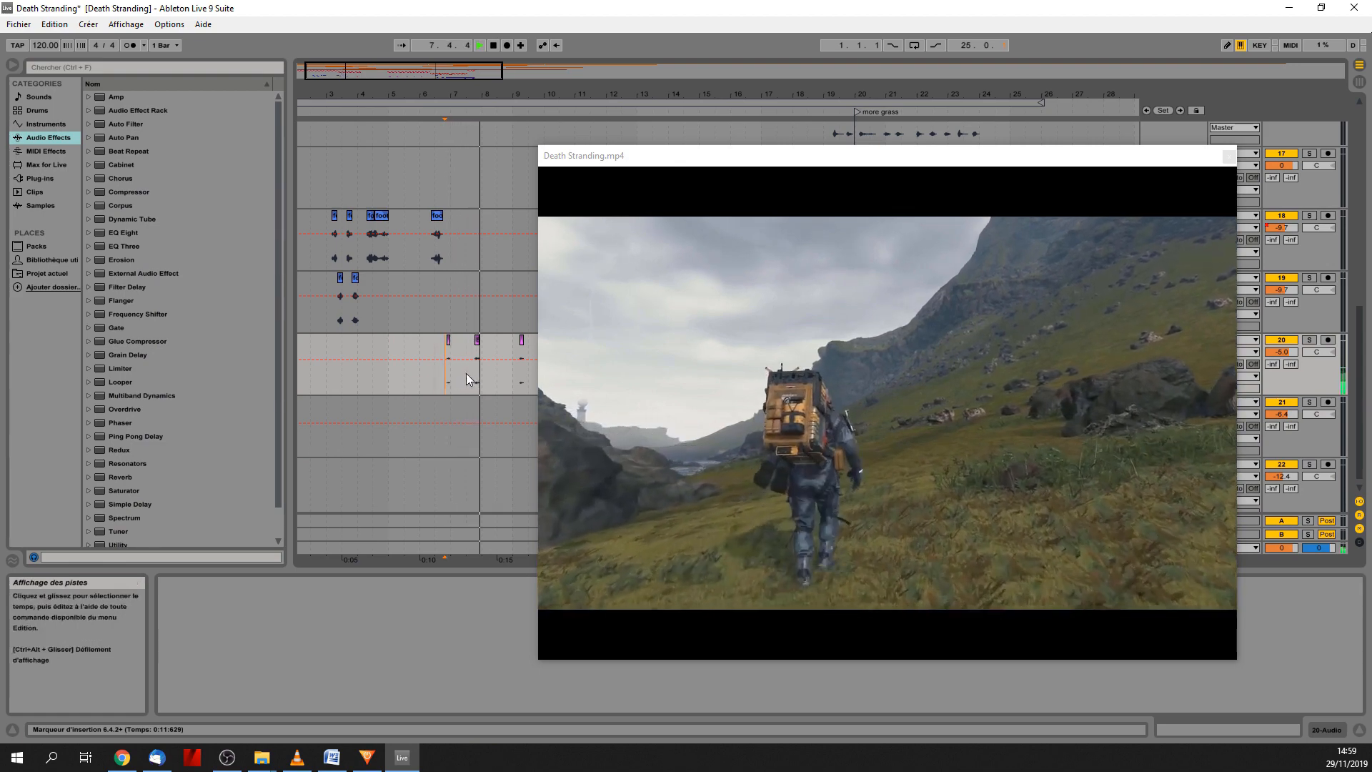
{"action": "left_click_drag", "start_coordinate": [692, 154], "coordinate": [702, 156]}
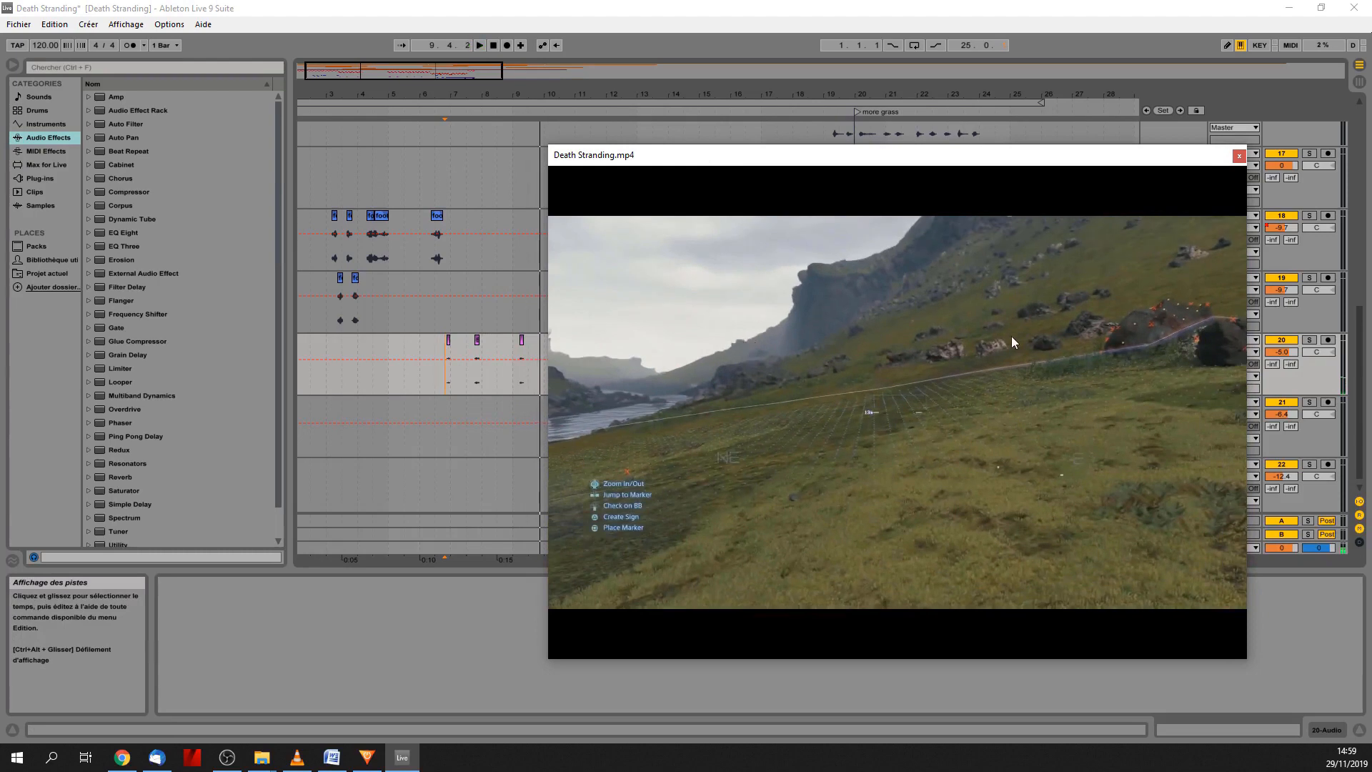
{"action": "left_click", "coordinate": [1240, 156]}
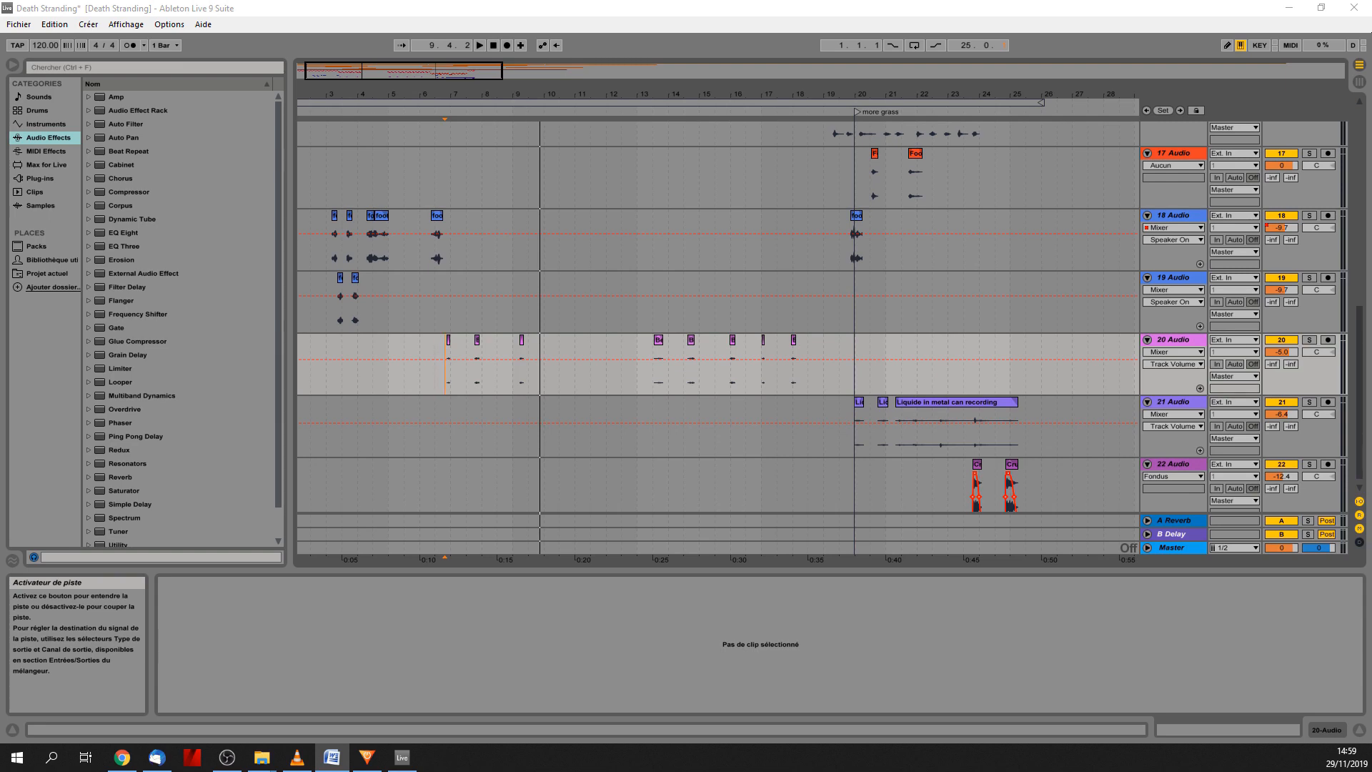
Audition the 21 Audio track in solo from bar 20, and replay that section unsoloed with the video window clear of its clips.
{"action": "left_click", "coordinate": [860, 437]}
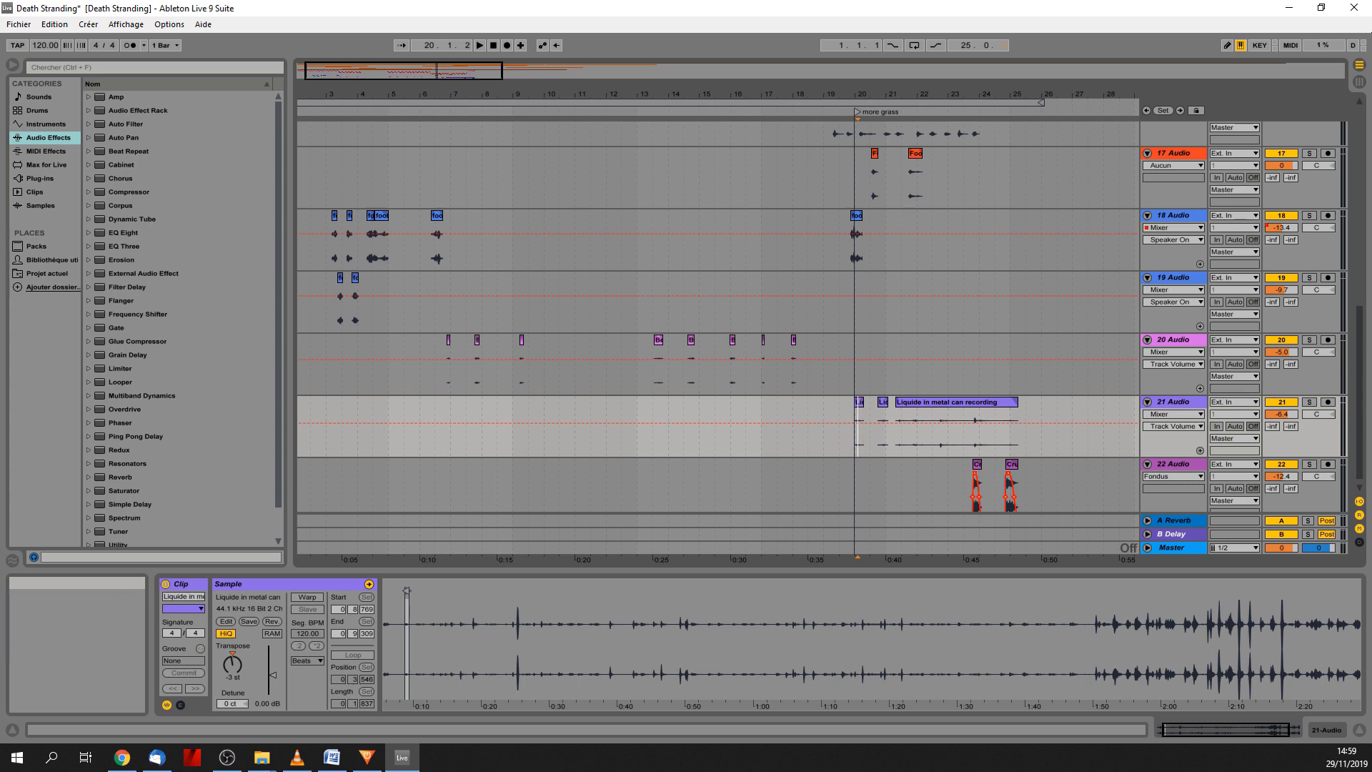
{"action": "left_click", "coordinate": [855, 447]}
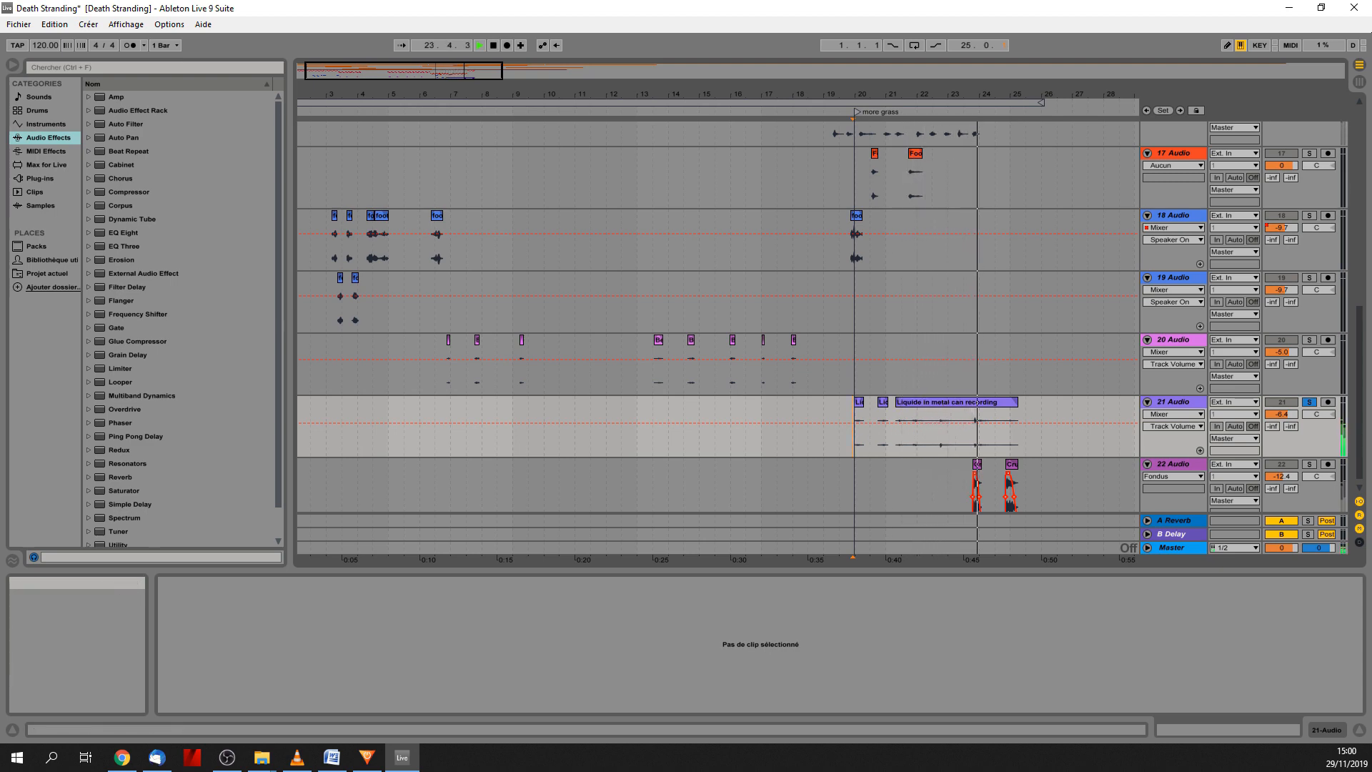
{"action": "left_click_drag", "start_coordinate": [1371, 69], "coordinate": [459, 70]}
{"action": "left_click", "coordinate": [1309, 403]}
{"action": "left_click", "coordinate": [847, 436]}
{"action": "key", "text": "space"}
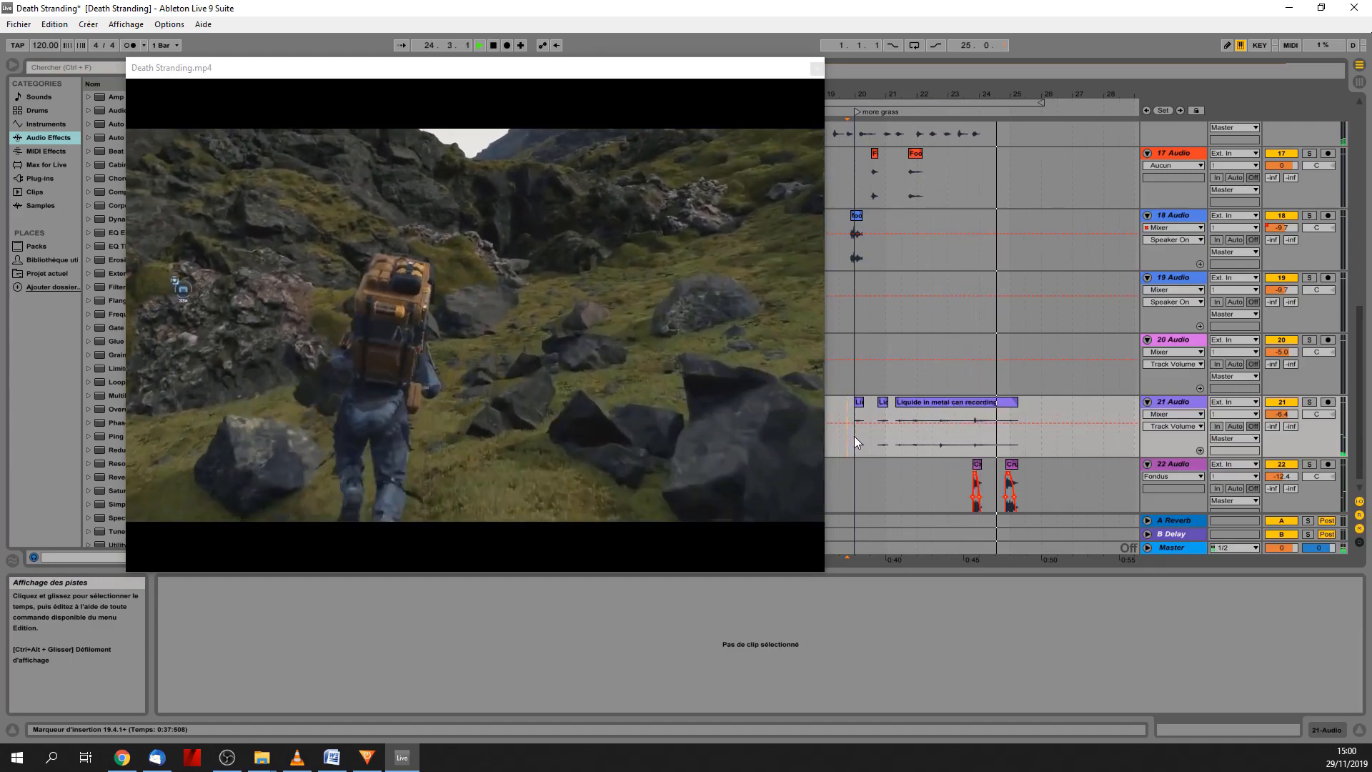
{"action": "key", "text": "space"}
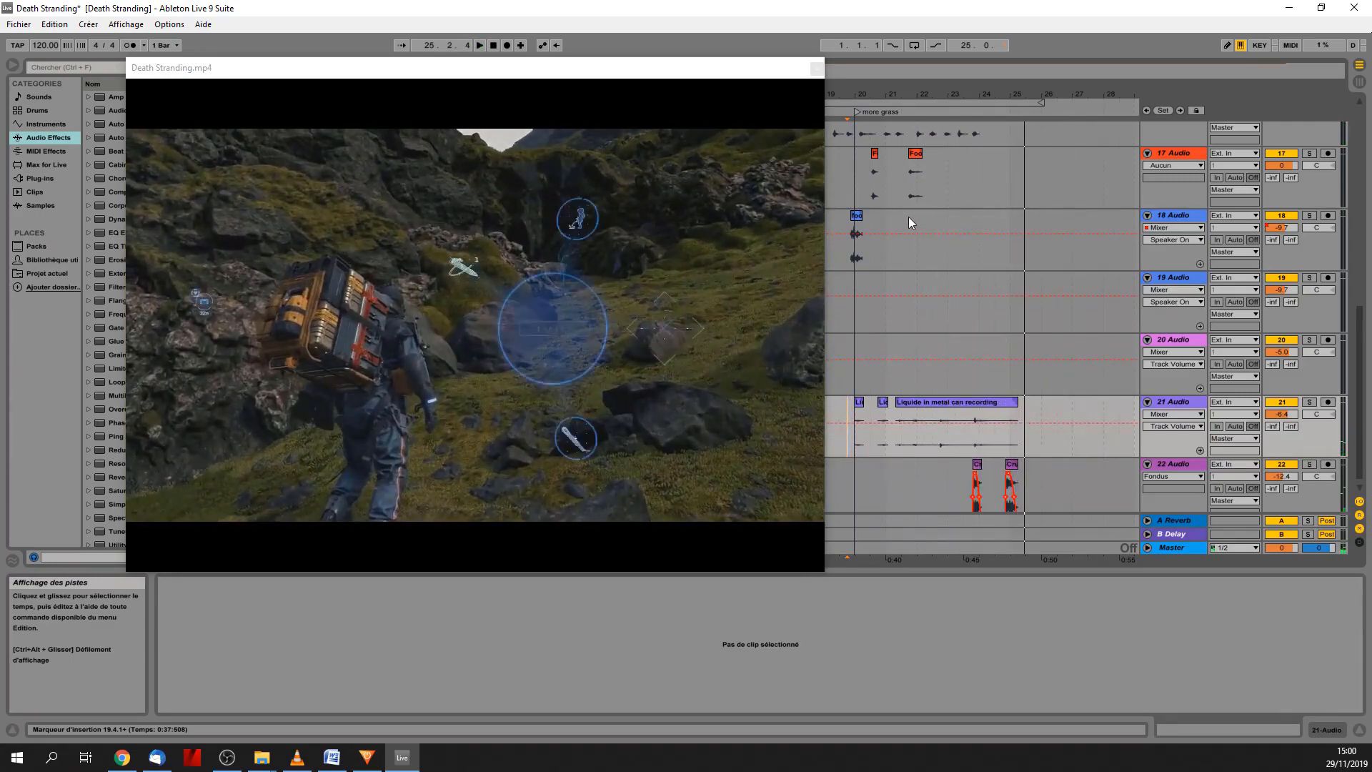
Audition the 22 Audio track in solo with the video from bar 23, just before its first clip.
{"action": "left_click_drag", "start_coordinate": [1361, 326], "coordinate": [1361, 398]}
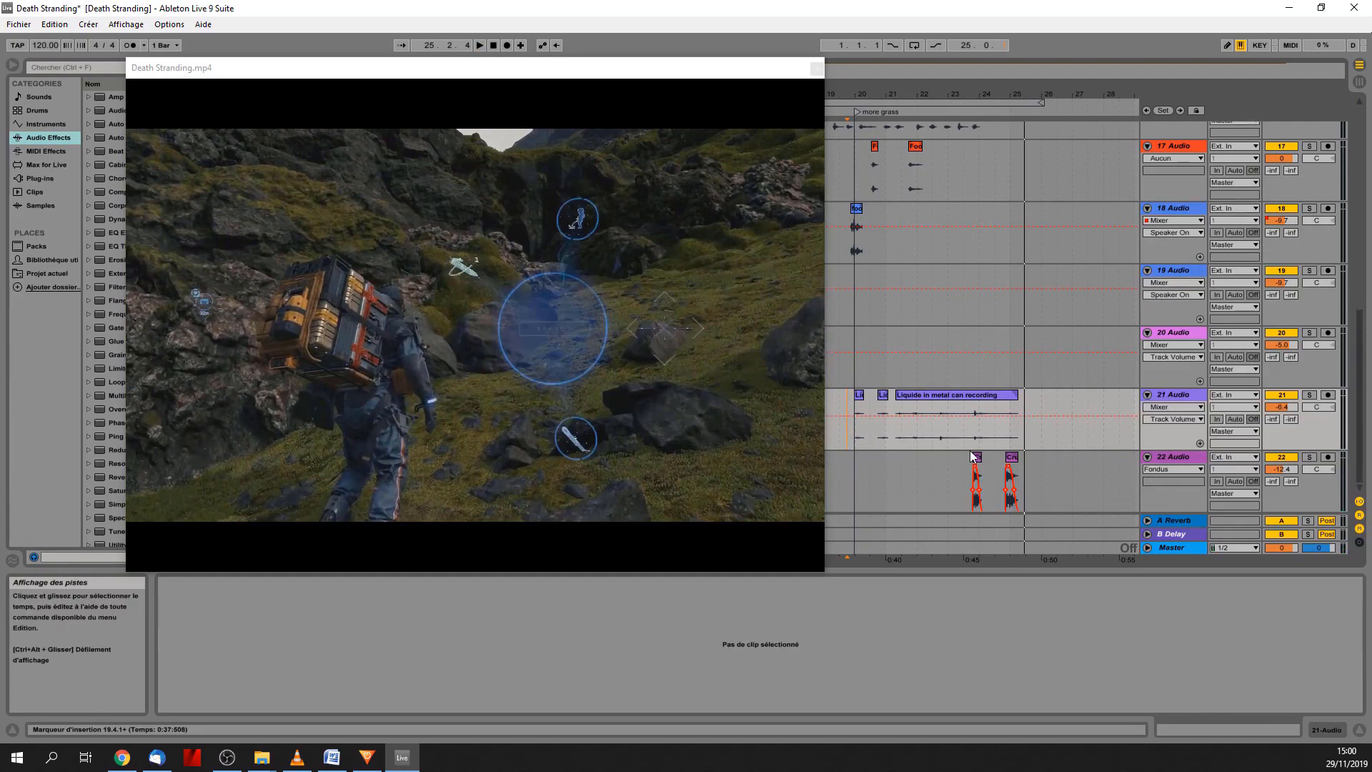
{"action": "left_click", "coordinate": [967, 478]}
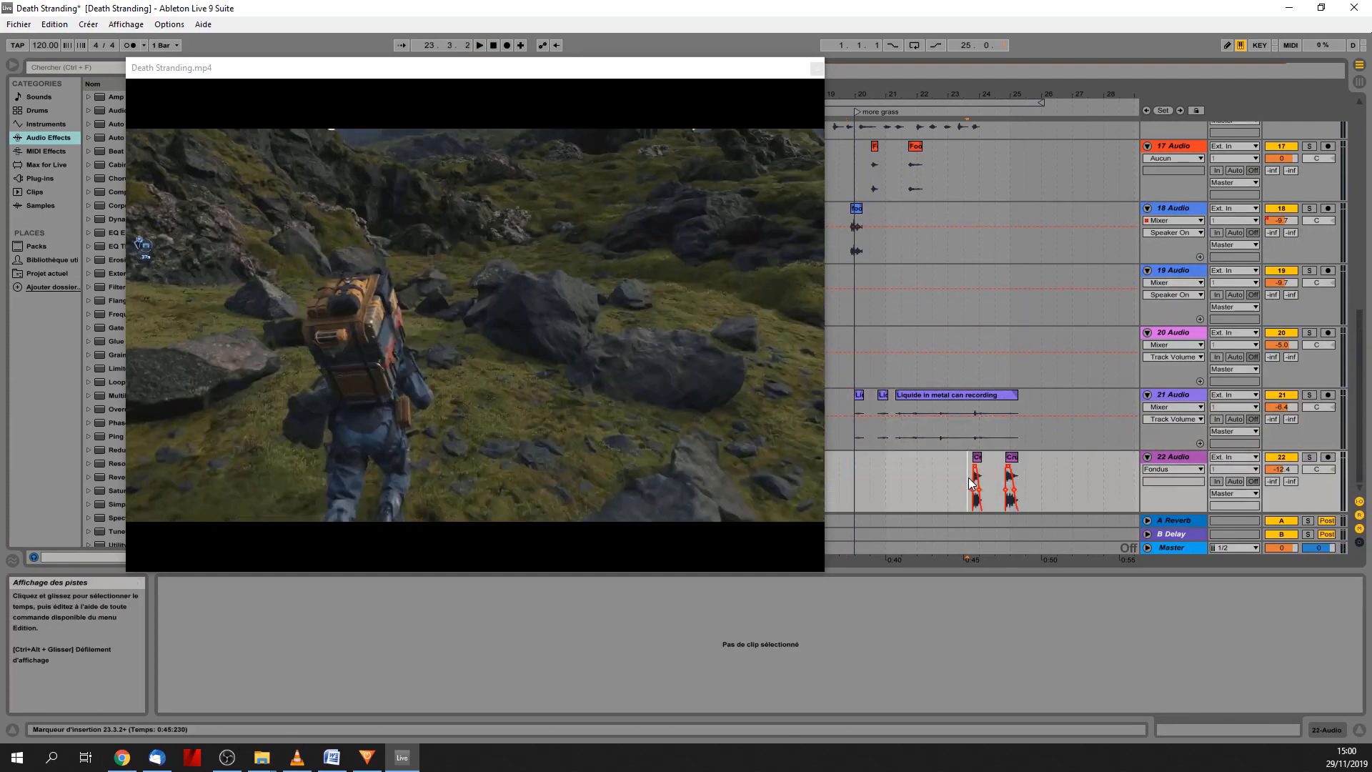
{"action": "left_click", "coordinate": [1308, 457]}
{"action": "key", "text": "space"}
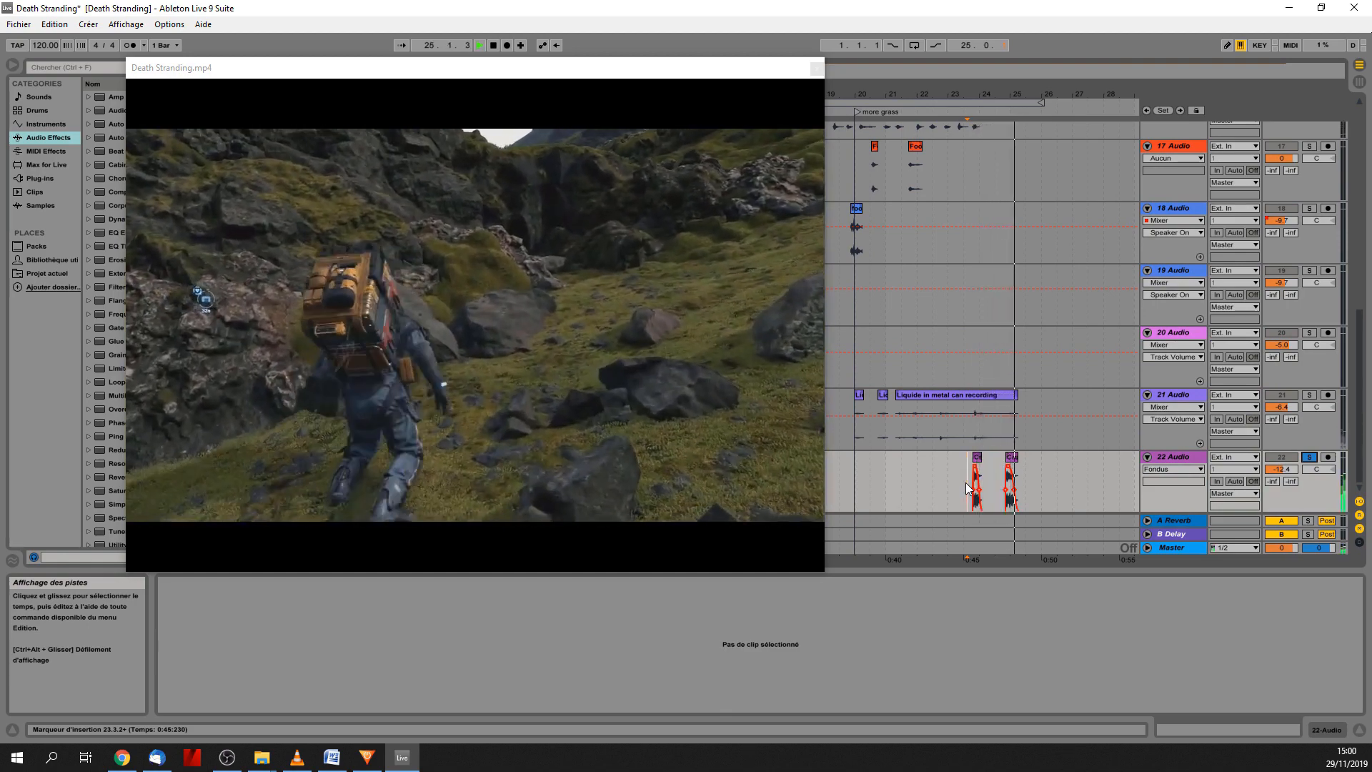
Release the solo on 22 Audio and replay its clips in the full mix from bar 23.
{"action": "left_click", "coordinate": [1308, 456]}
{"action": "key", "text": "space"}
{"action": "left_click", "coordinate": [960, 479]}
{"action": "key", "text": "space"}
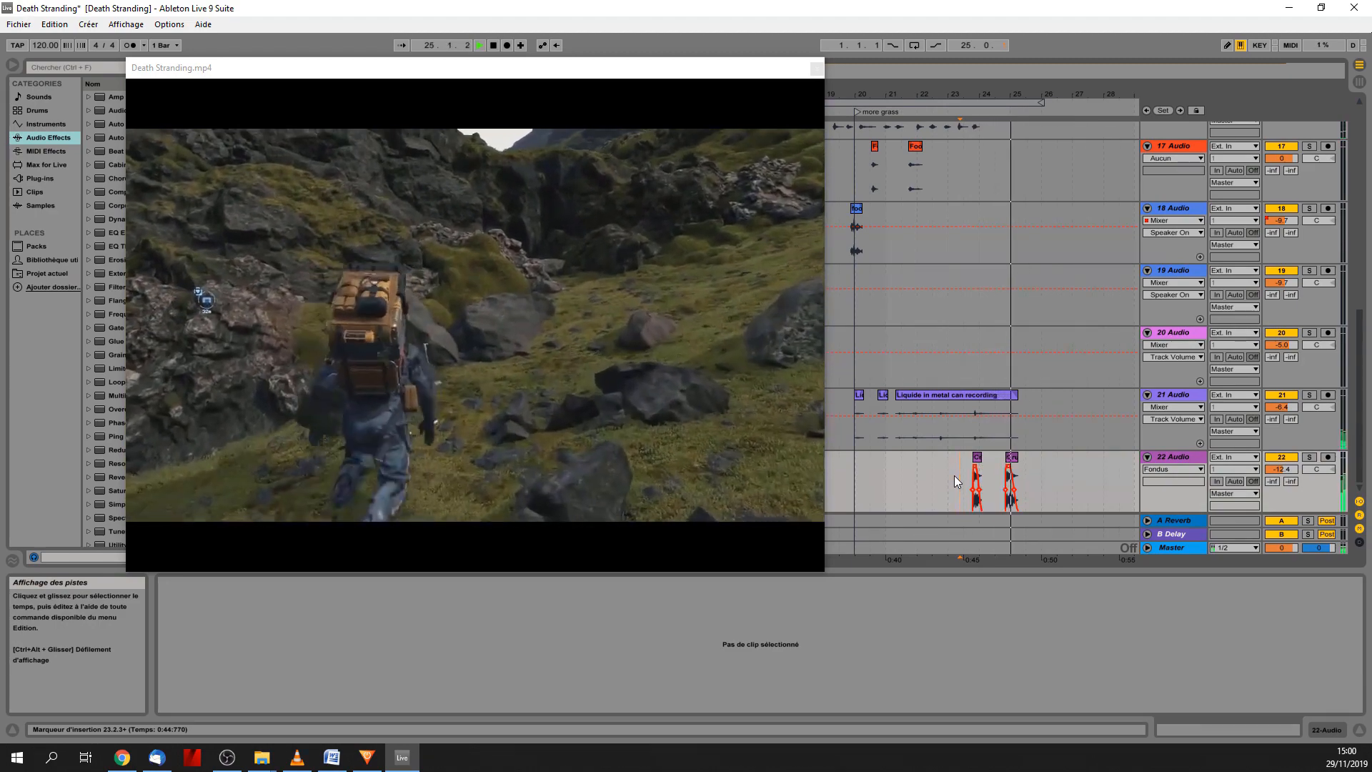
Centre the video window over the arrangement and play the full mix from the beginning.
{"action": "left_click_drag", "start_coordinate": [640, 76], "coordinate": [788, 165]}
{"action": "double_click", "coordinate": [494, 45]}
{"action": "left_click", "coordinate": [482, 45]}
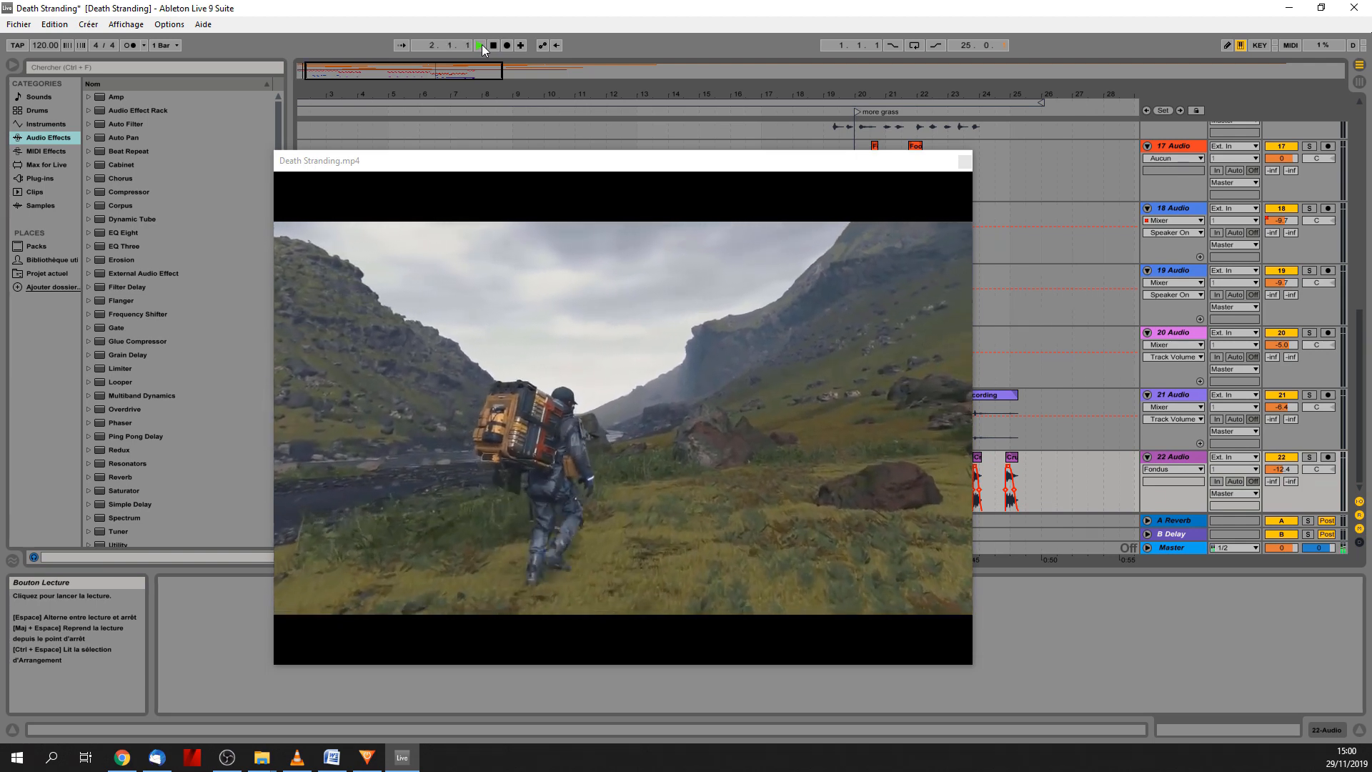